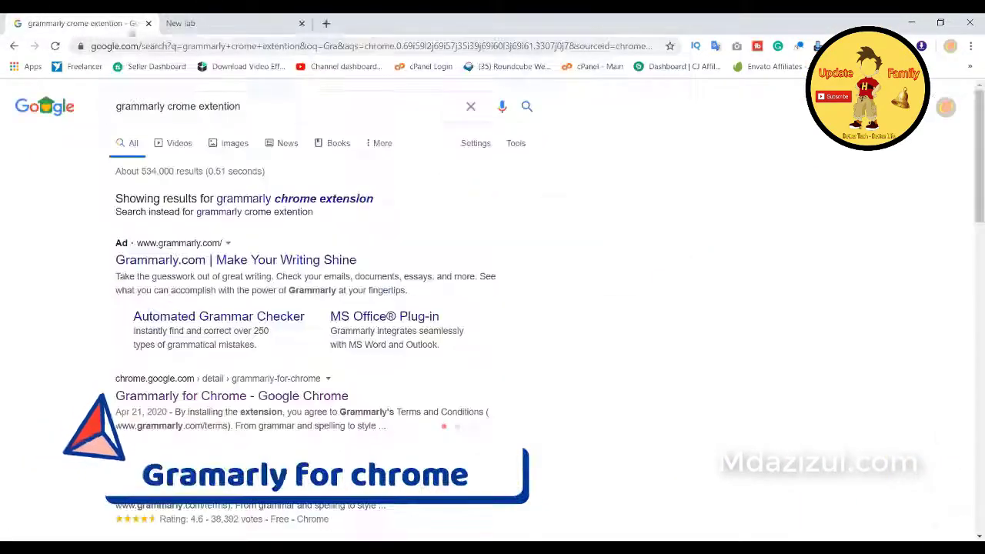
Step: Paste text into the editor, add 'I AM OK MY dear FRIEND.', and accept three Grammarly corrections
scroll(407, 208, "down", 3)
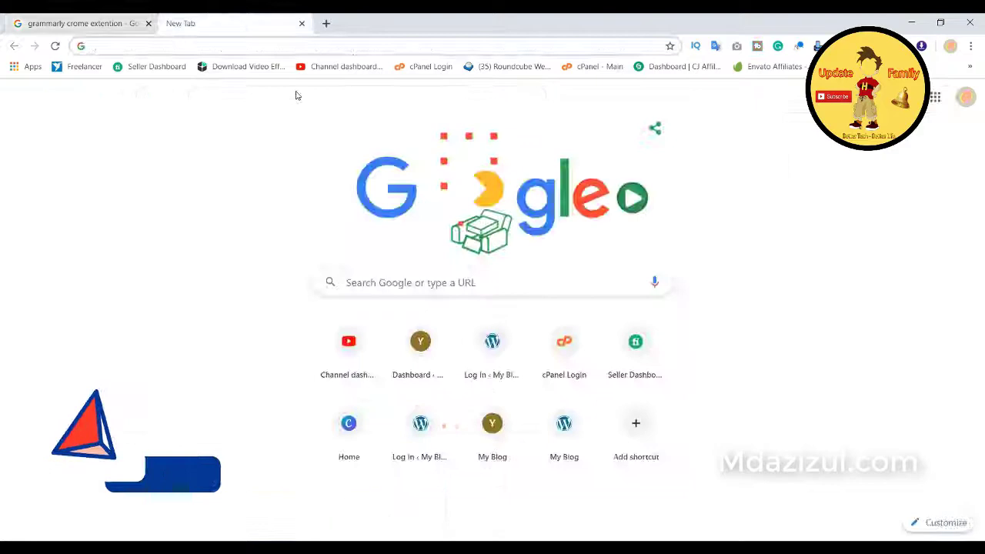
type("wordcounter.net")
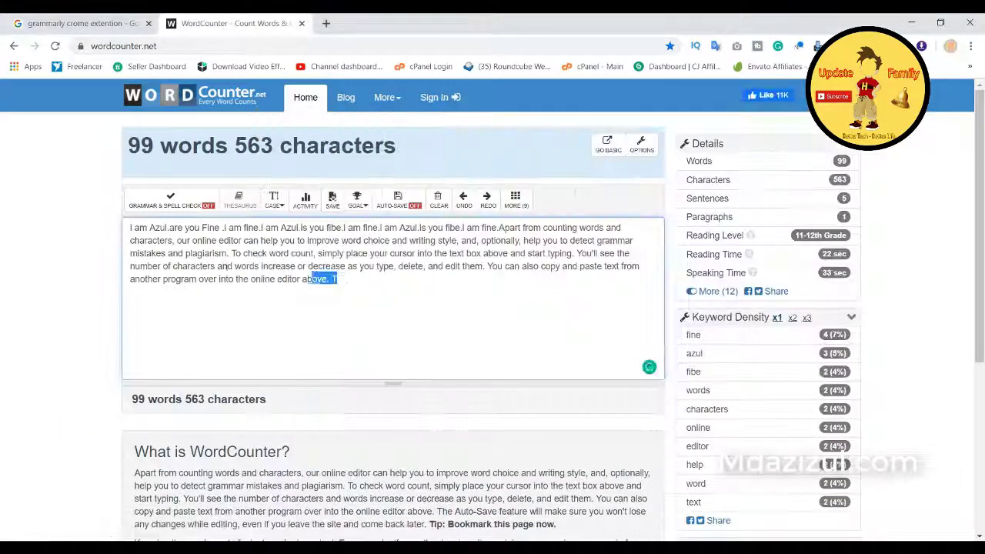
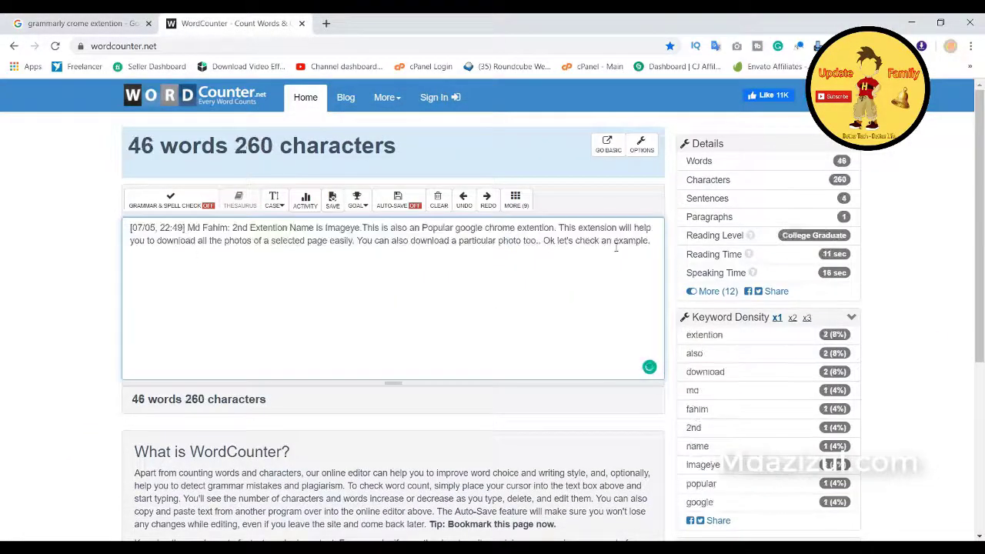
type("I AM OK MY dear FRIEND")
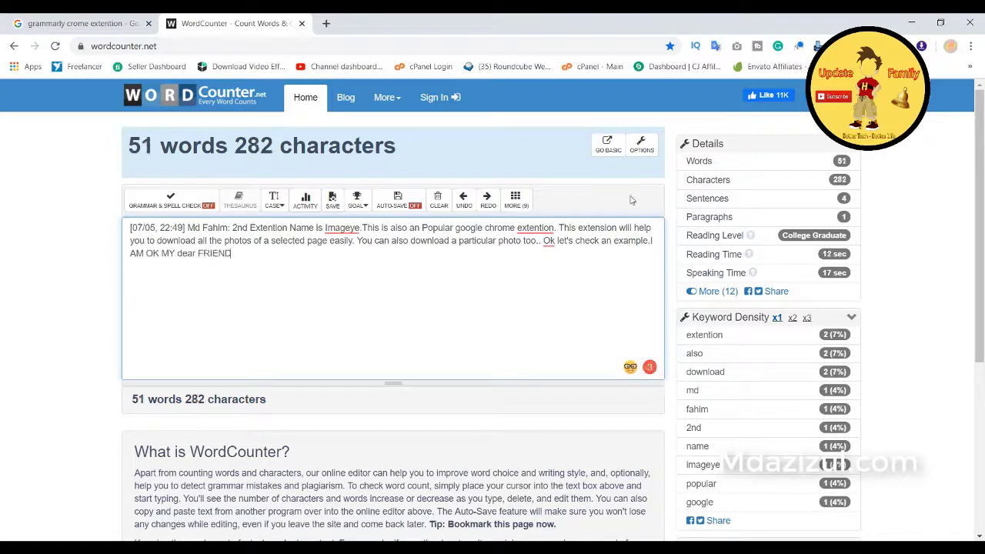
type(".")
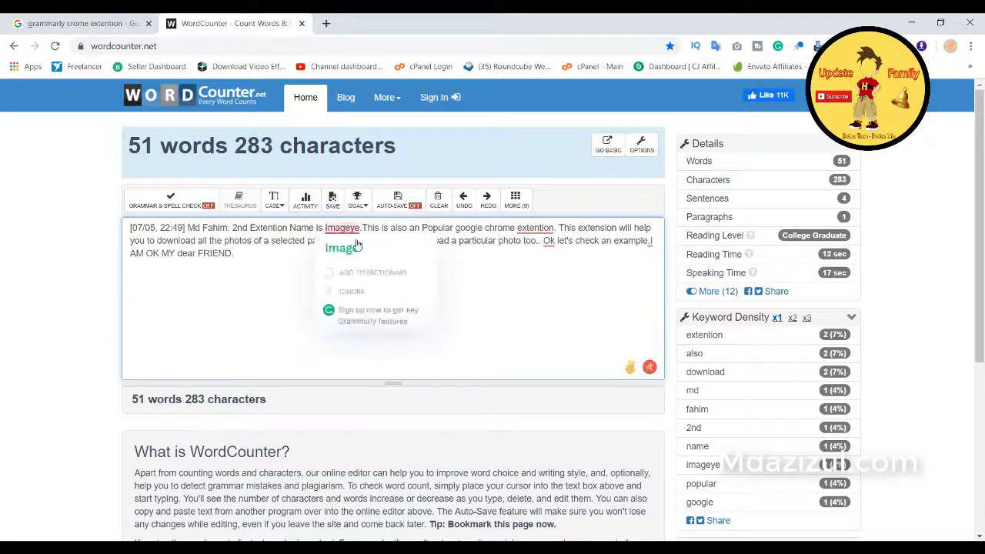
mouse_move(535, 229)
left_click(541, 268)
left_click(645, 280)
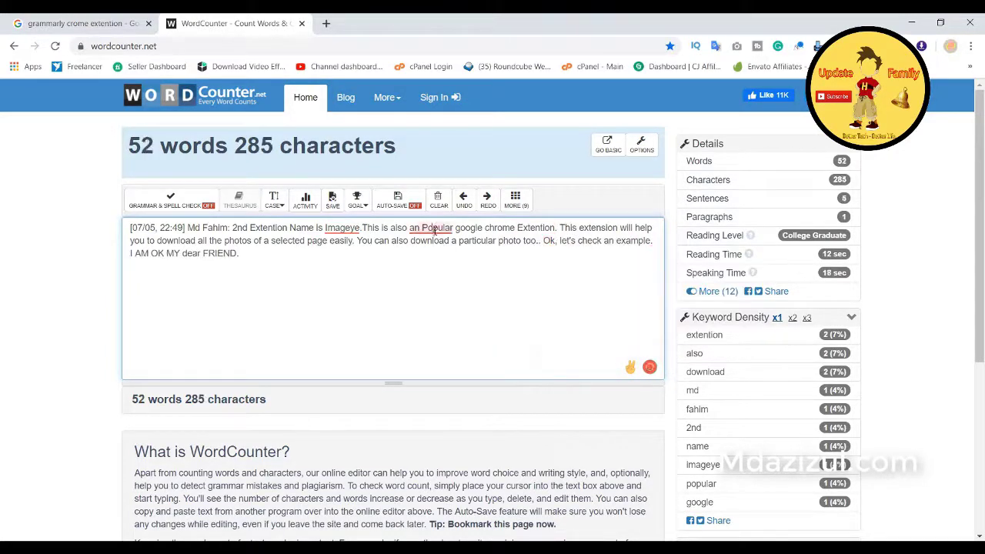
left_click(437, 273)
Step: In a new window, search Google for 'grammarly crome extention' and open a blank second tab
key("ctrl+n")
left_click(175, 44)
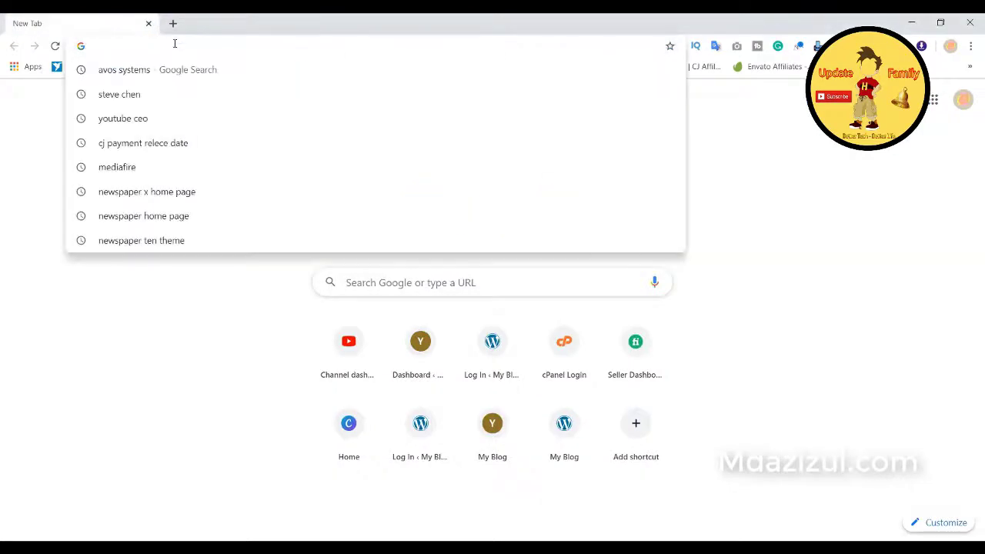
type("Gra")
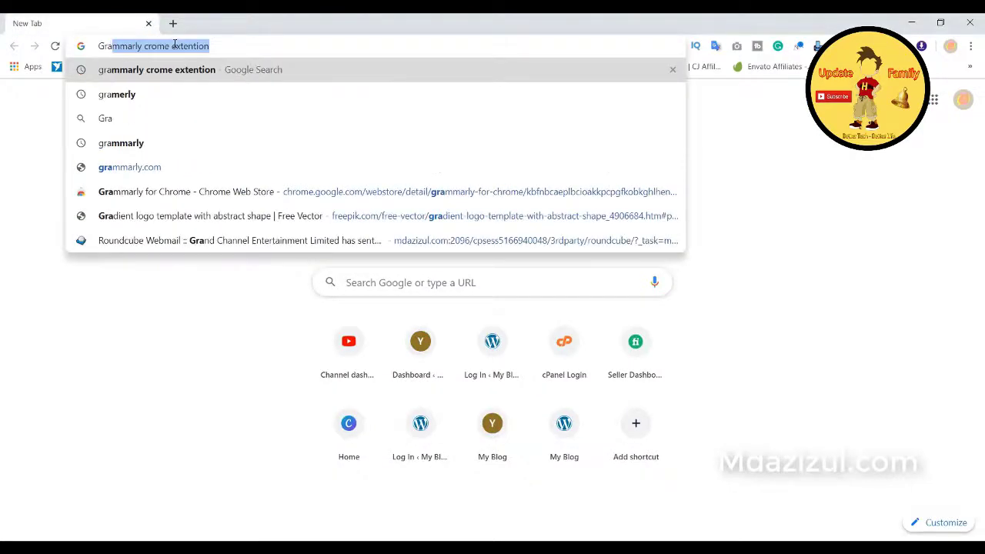
key("Return")
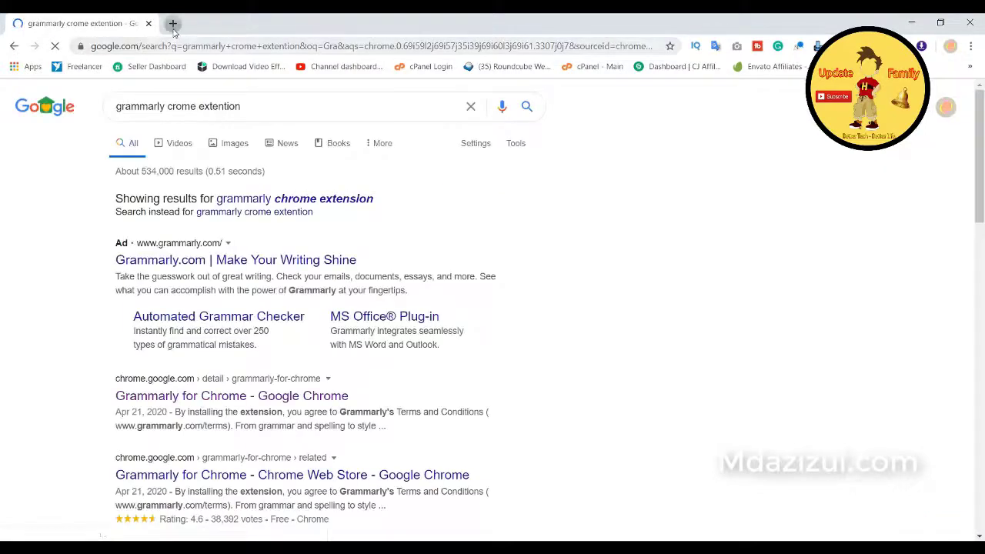
left_click(172, 23)
left_click(129, 28)
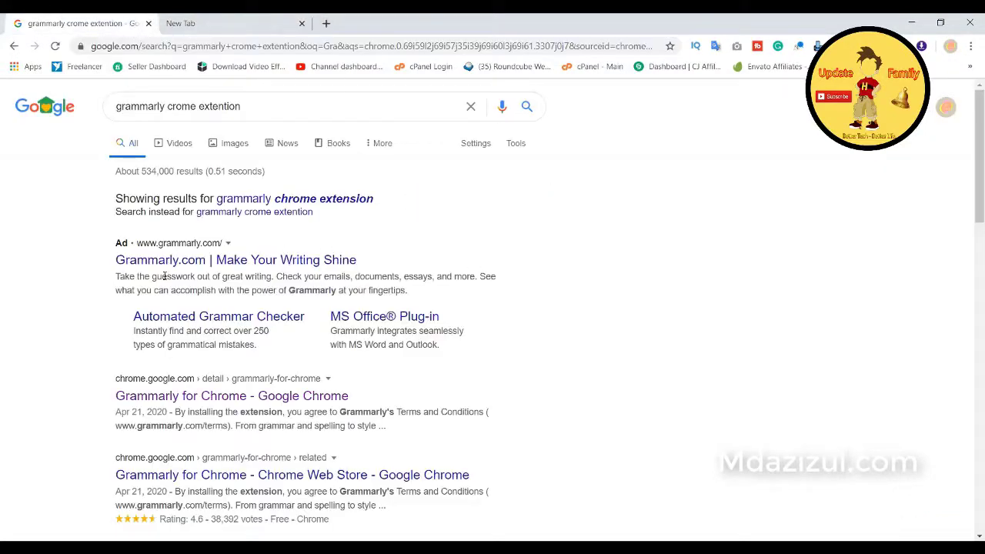
scroll(163, 289, "down", 3)
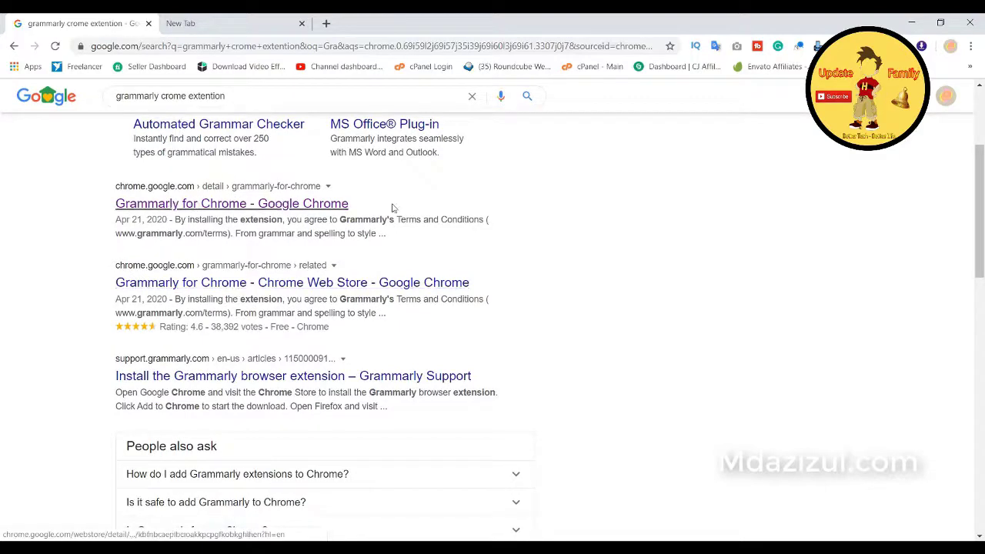
Step: Open and close the Grammarly for Chrome result, check Grammarly's status panel, then return to the blank tab
right_click(227, 208)
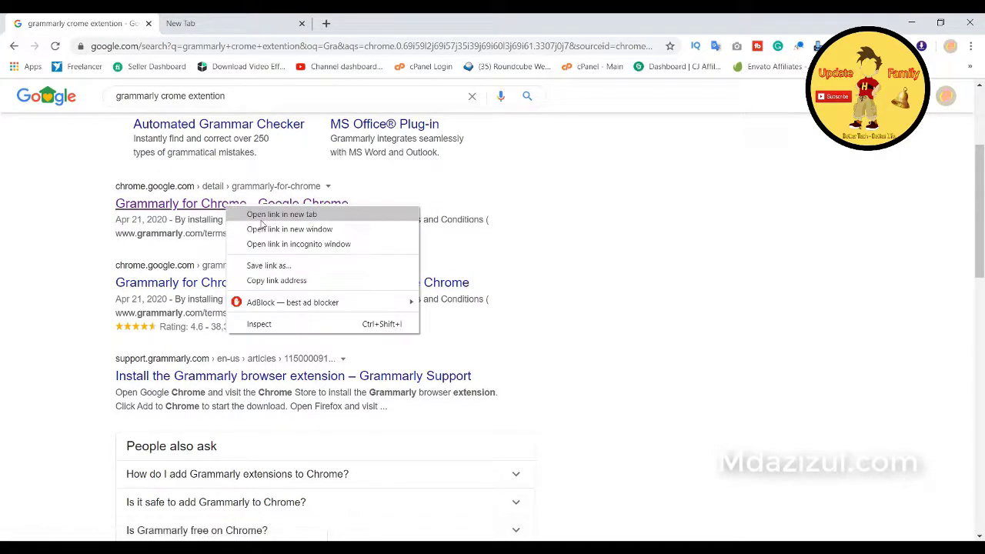
left_click(261, 216)
left_click(302, 23)
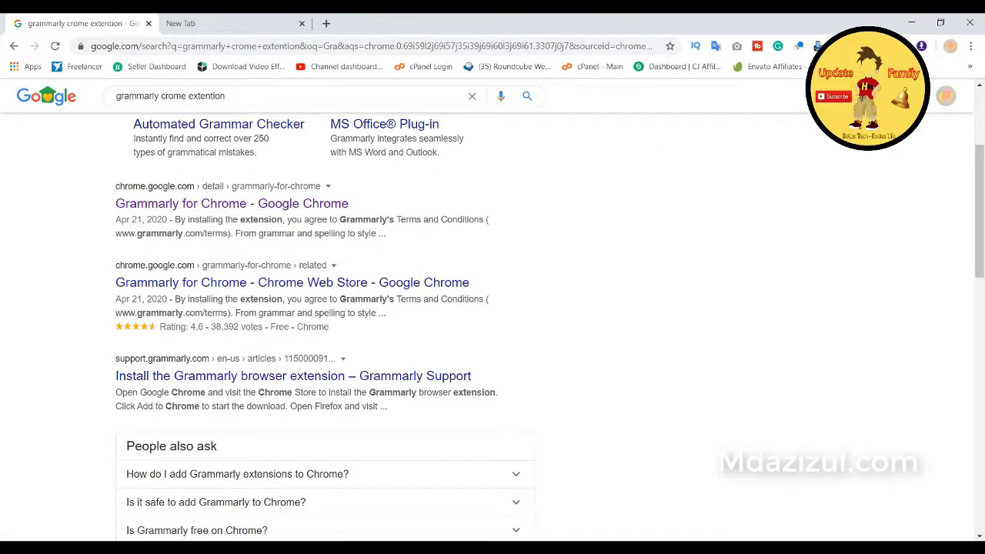
left_click(777, 47)
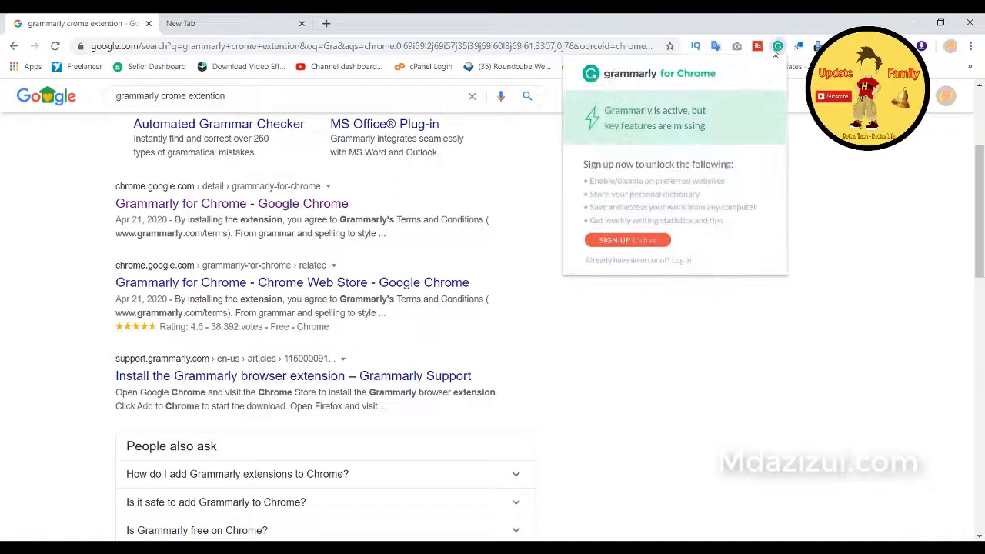
left_click(777, 47)
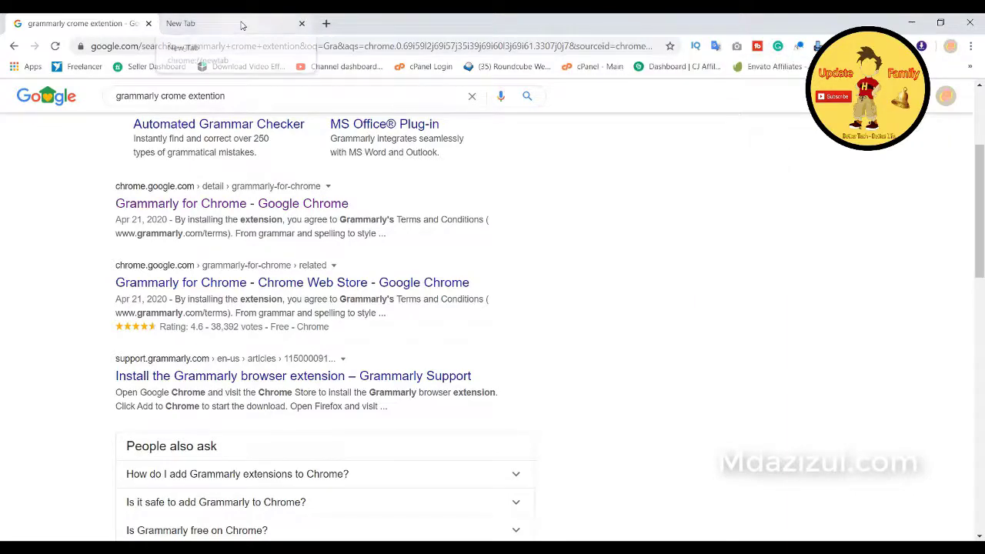
left_click(244, 24)
Step: Load wordcounter.net and copy the Imageye extension message from the chat
left_click(283, 51)
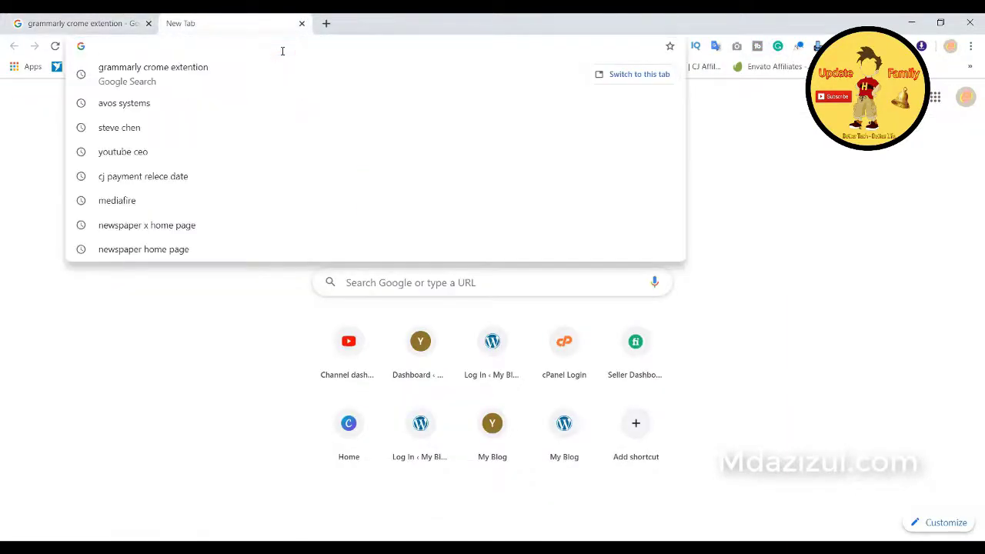
type("word")
key("Return")
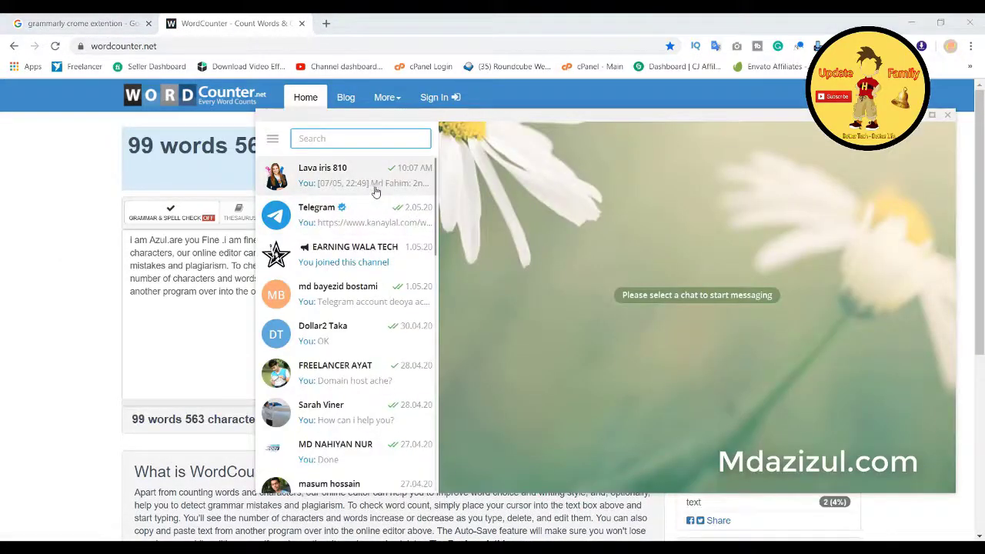
left_click(376, 191)
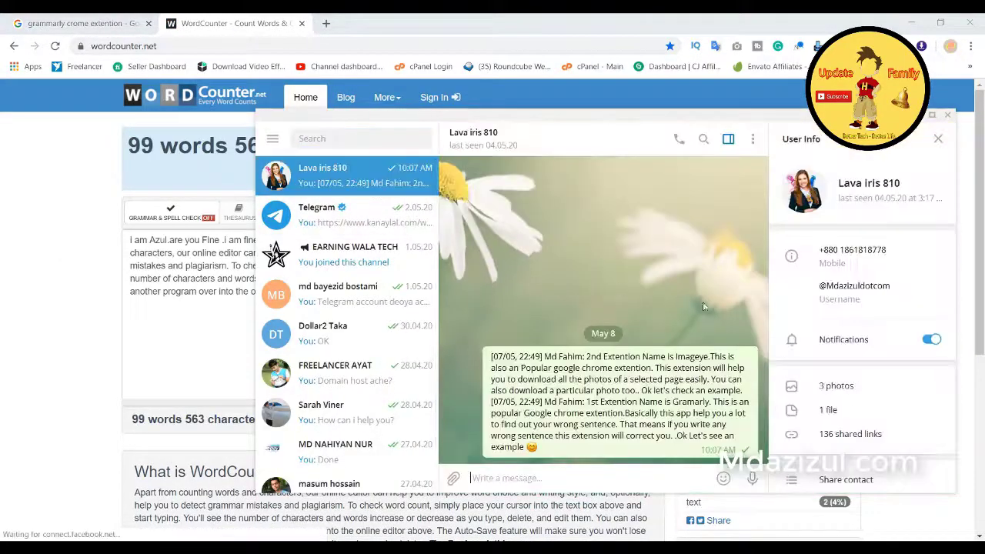
triple_click(602, 387)
right_click(601, 387)
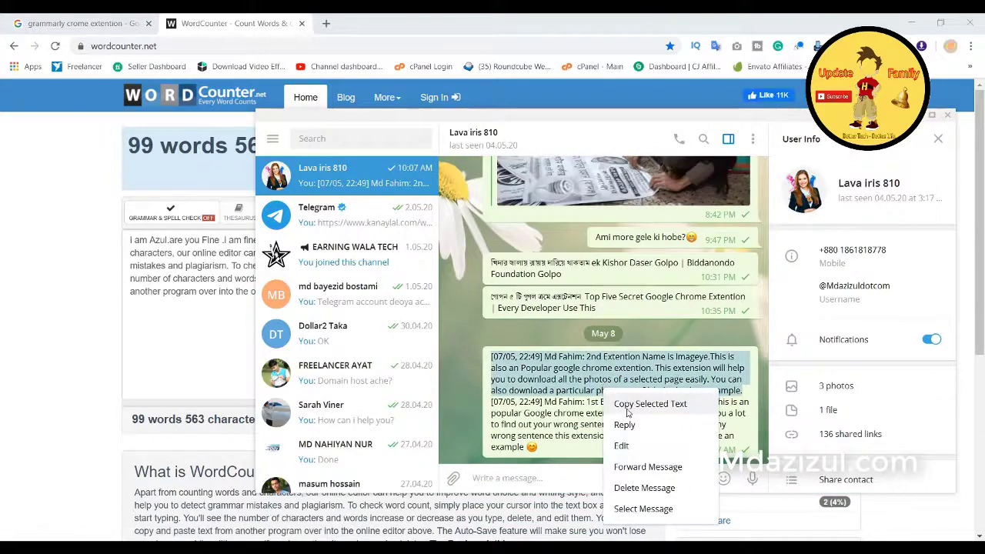
left_click(639, 402)
key("ctrl+w")
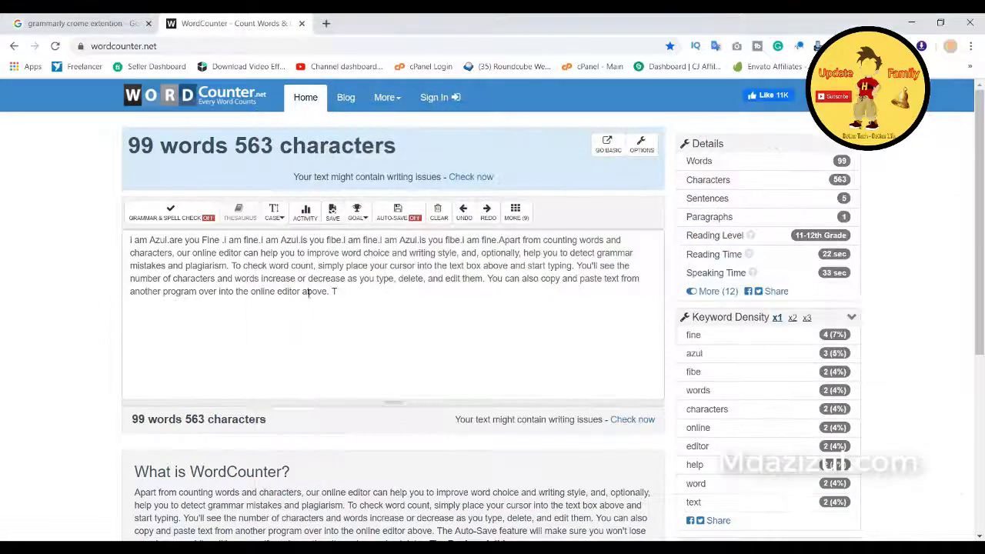
Step: Replace the editor text with the copied message and add 'I AM OK MY dear FRIEND'
left_click(284, 275)
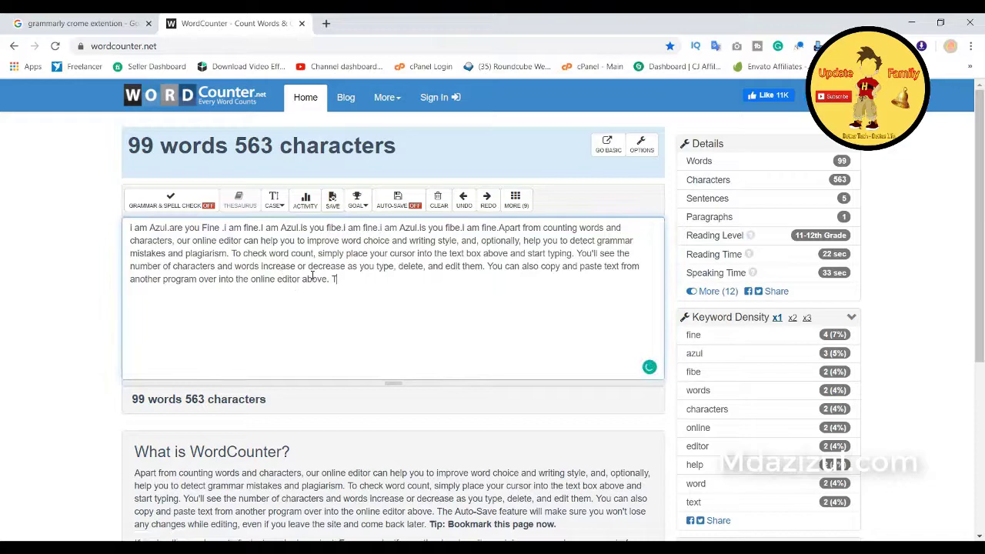
left_click_drag(337, 279, 127, 222)
key("ctrl+v")
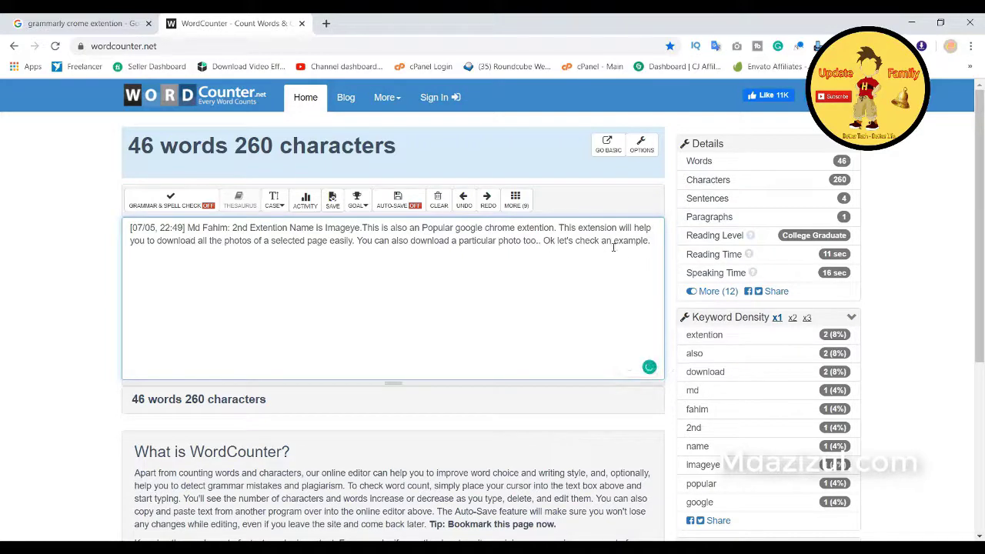
type("example.I AM OK")
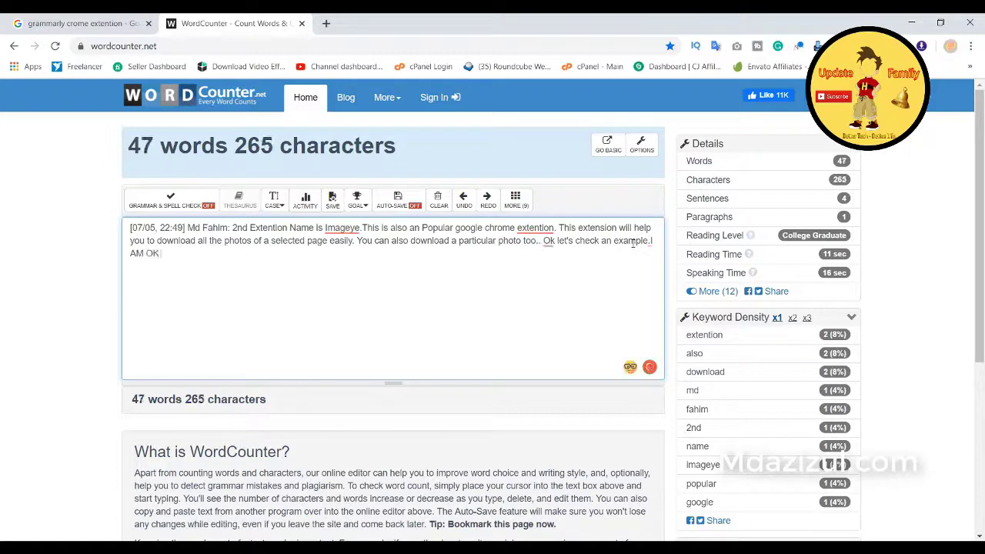
type(" MY")
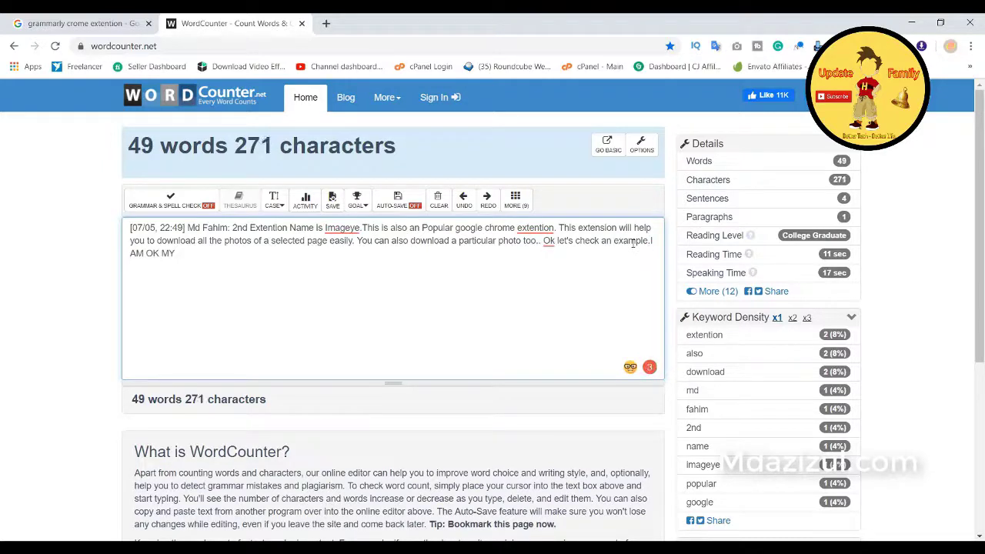
type(" dear FR")
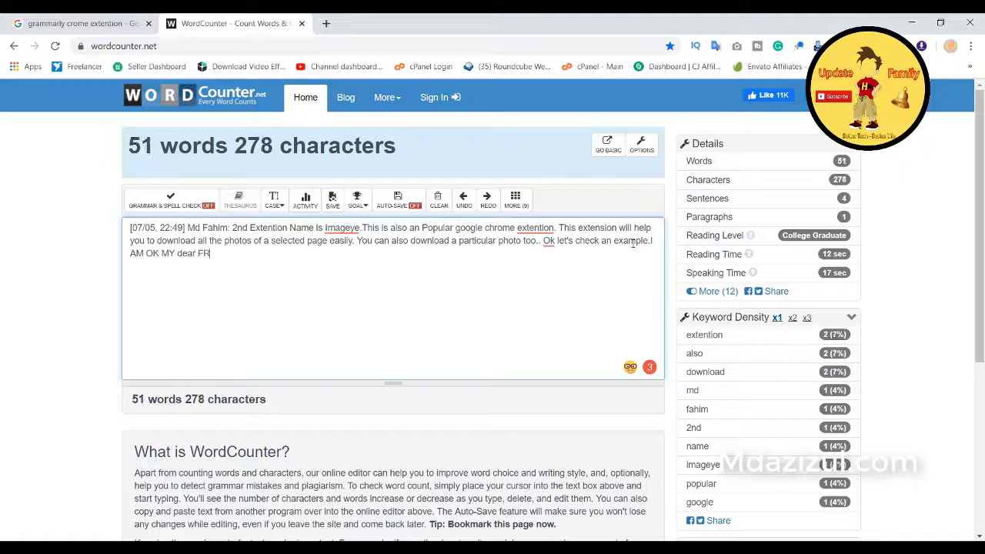
type("IEND.")
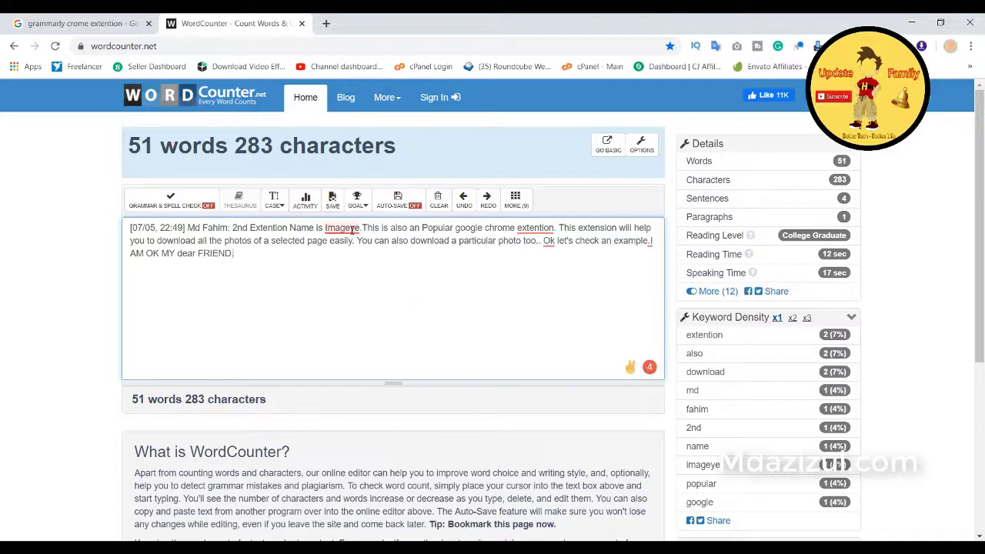
Step: Accept Grammarly's fixes: 'Extention', a comma after 'Ok', a space after 'example.', and 'a Popular'
mouse_move(353, 229)
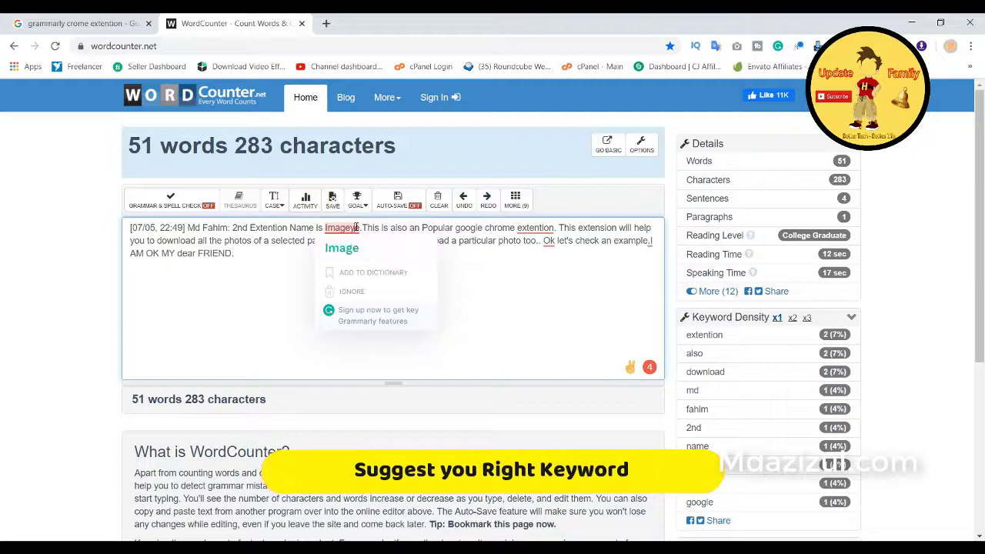
mouse_move(535, 228)
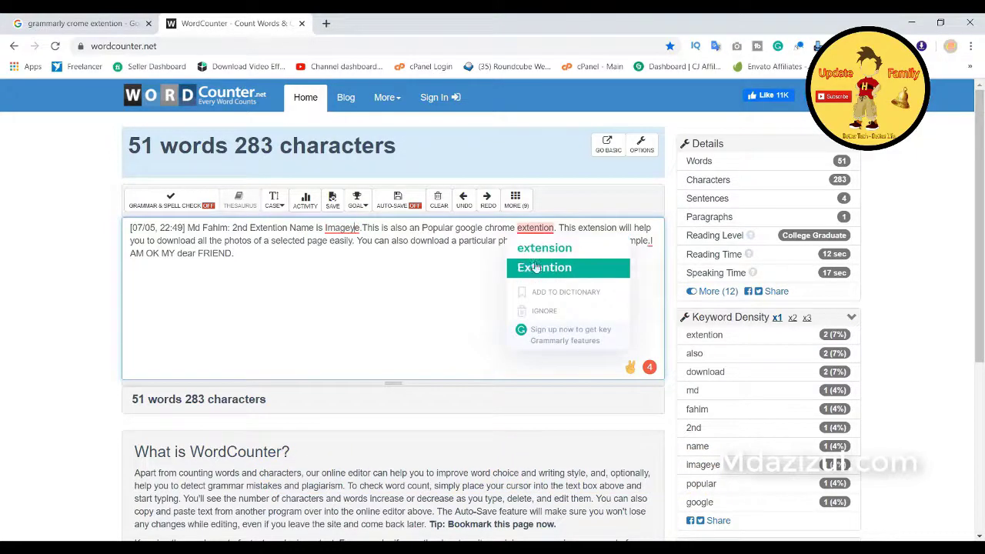
left_click(570, 267)
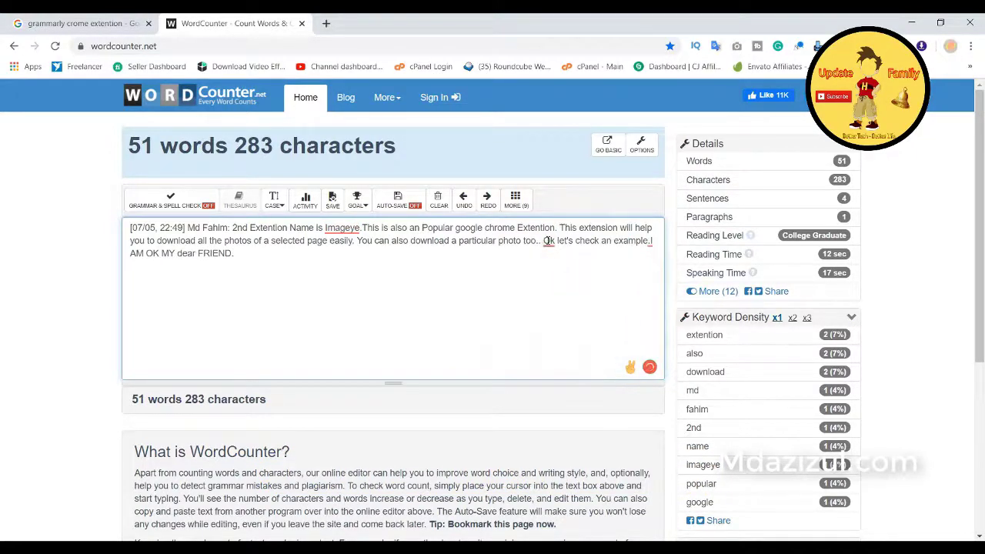
mouse_move(547, 241)
left_click(613, 255)
mouse_move(645, 242)
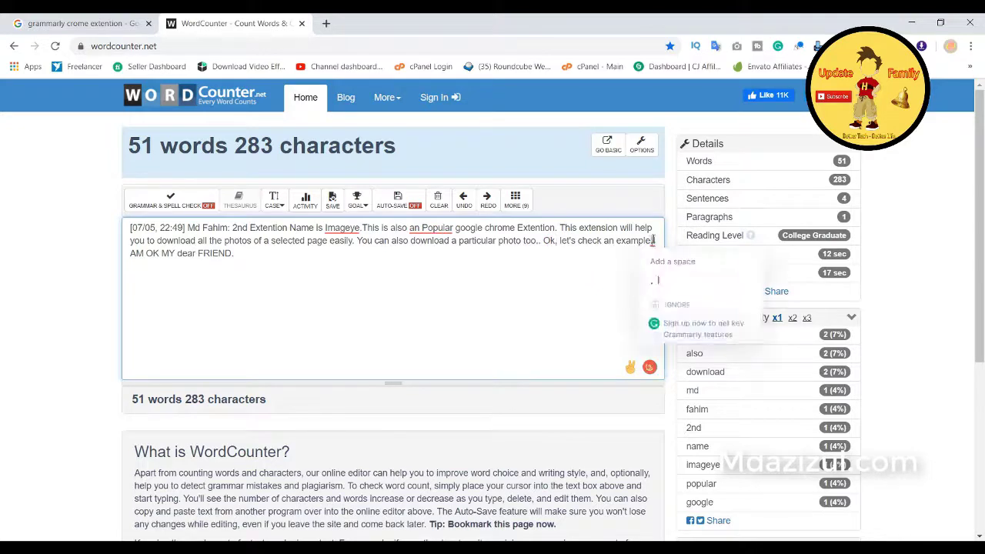
left_click(660, 260)
mouse_move(423, 231)
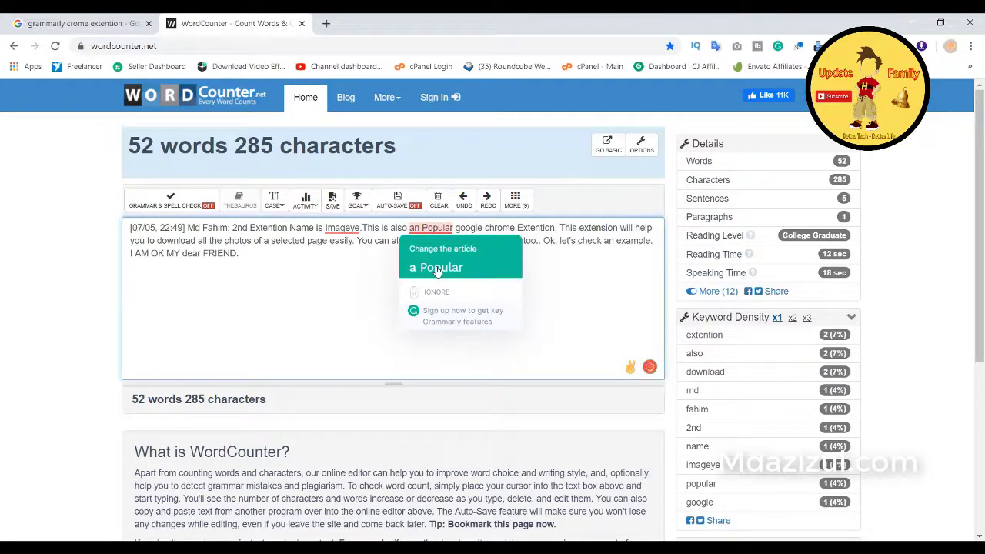
left_click(436, 268)
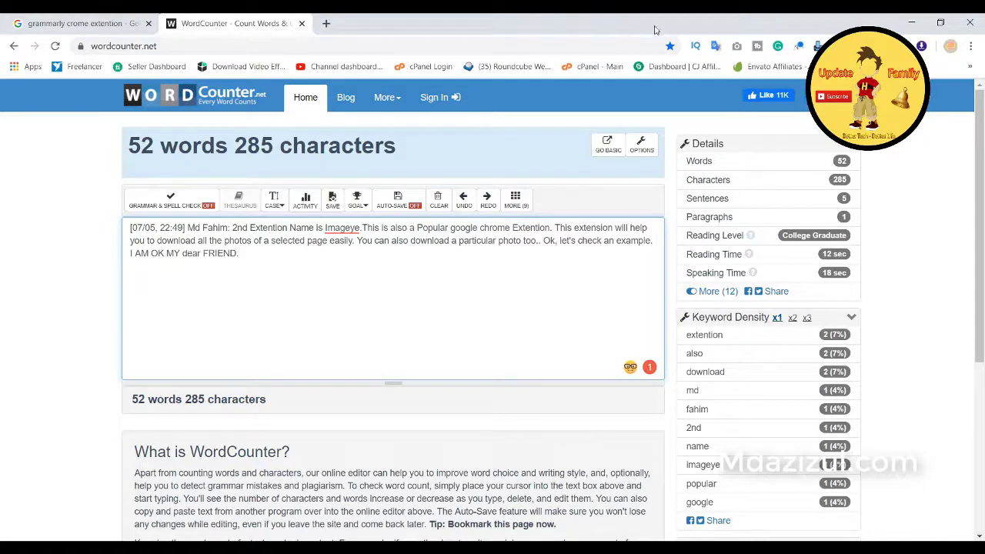
left_click(325, 23)
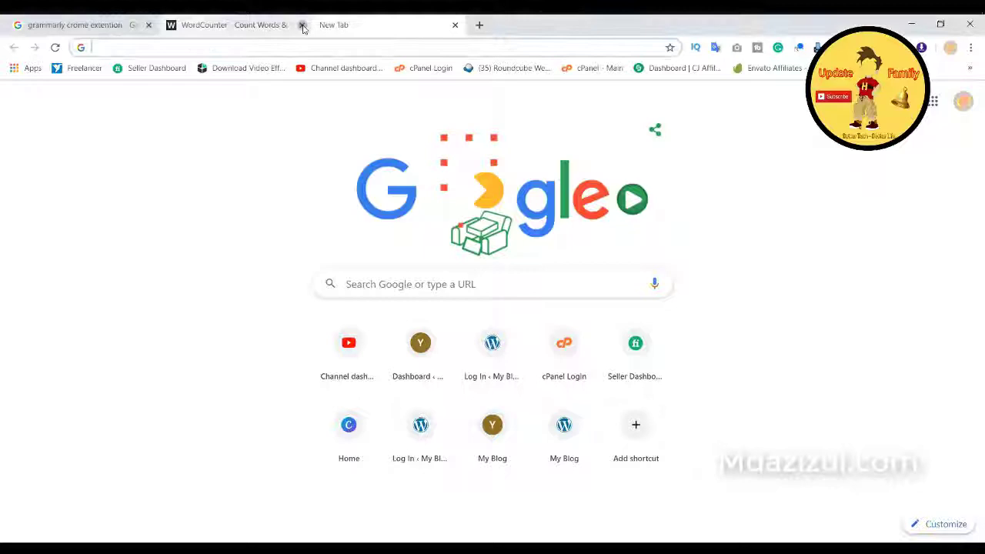
type("imageye chrome extension")
key("Return")
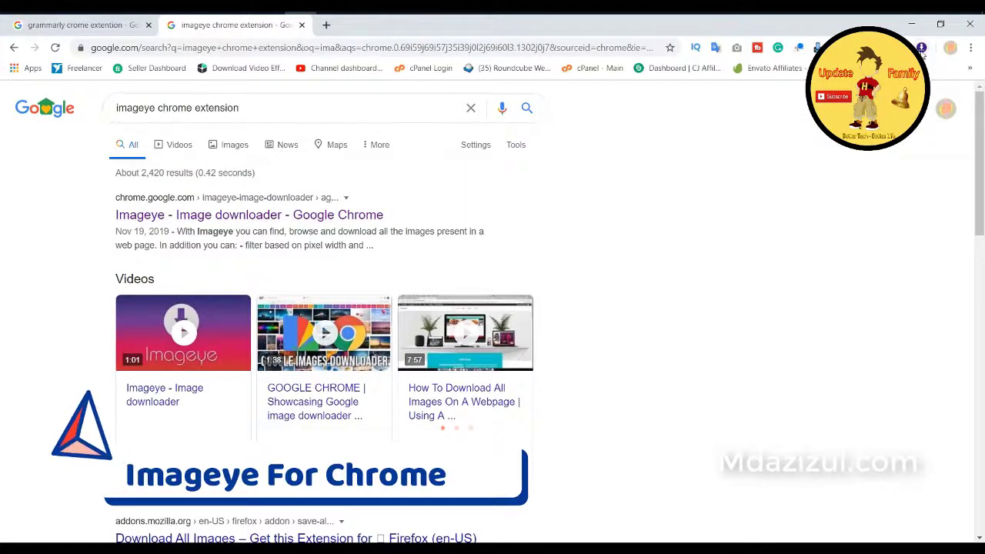
left_click(326, 25)
left_click(254, 25)
left_click(217, 216)
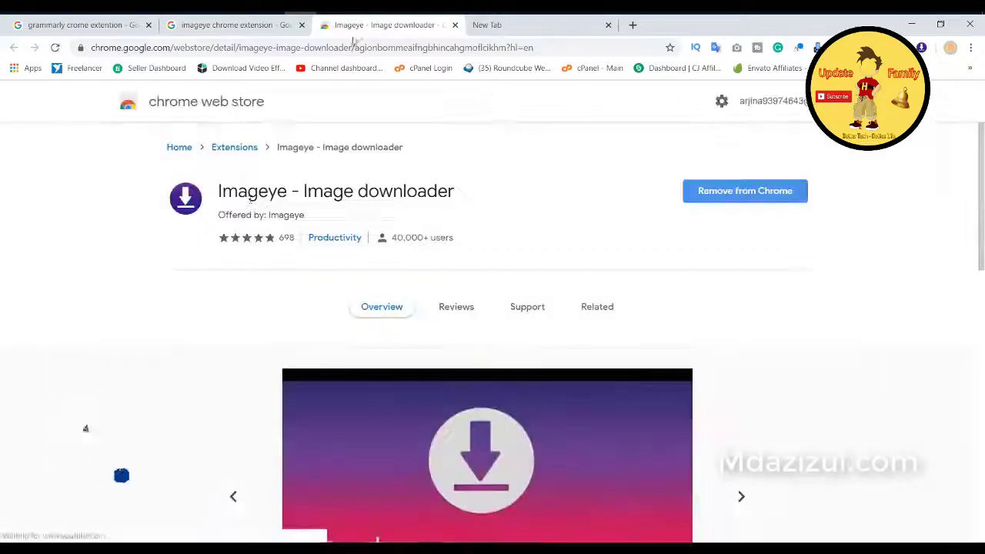
left_click_drag(220, 191, 454, 192)
left_click(493, 25)
type("md")
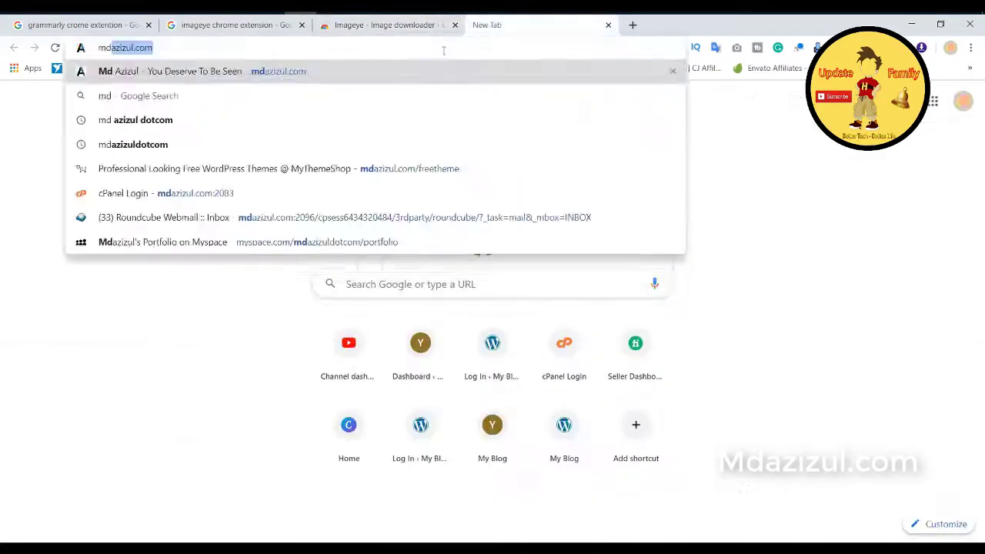
key("Return")
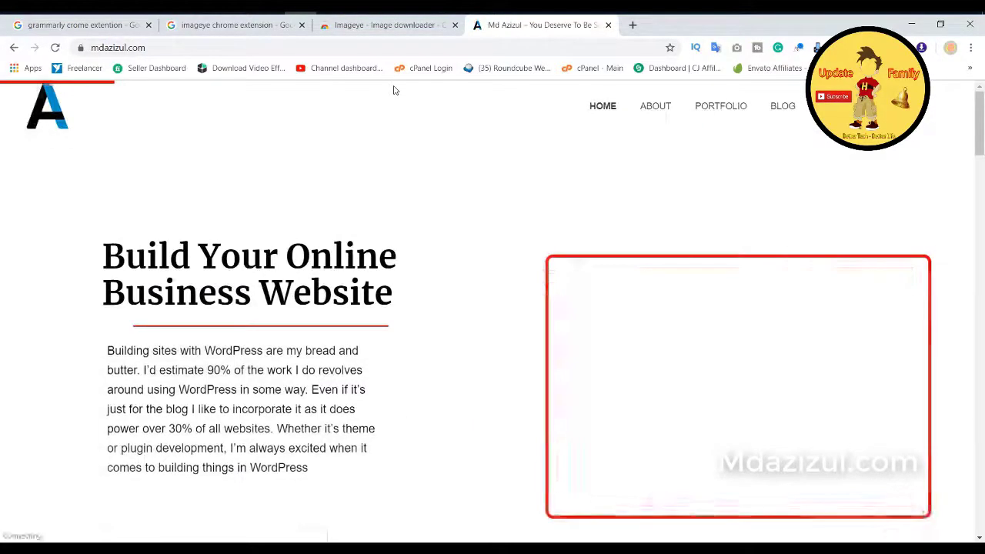
left_click(926, 50)
left_click(789, 287)
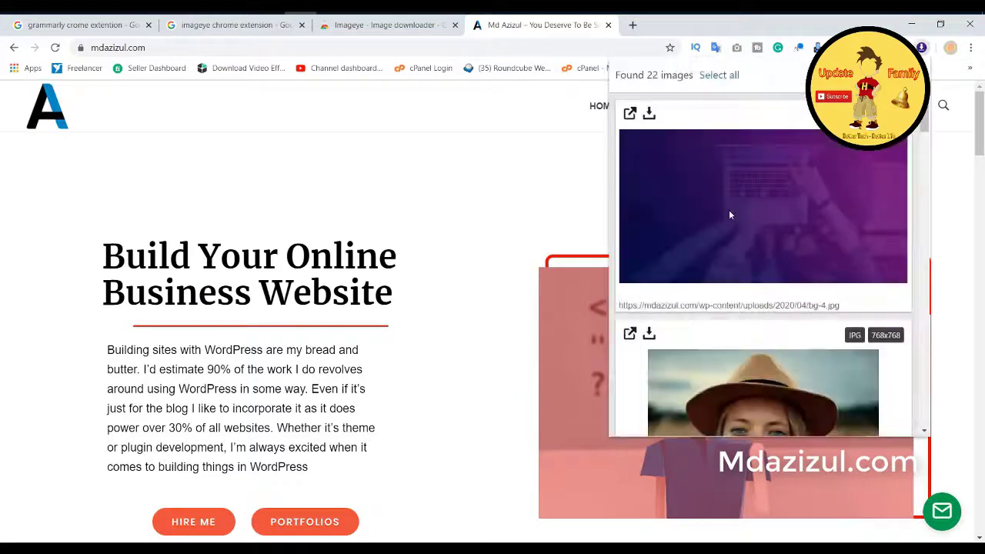
scroll(731, 216, "down", 5)
scroll(731, 269, "down", 5)
left_click(631, 202)
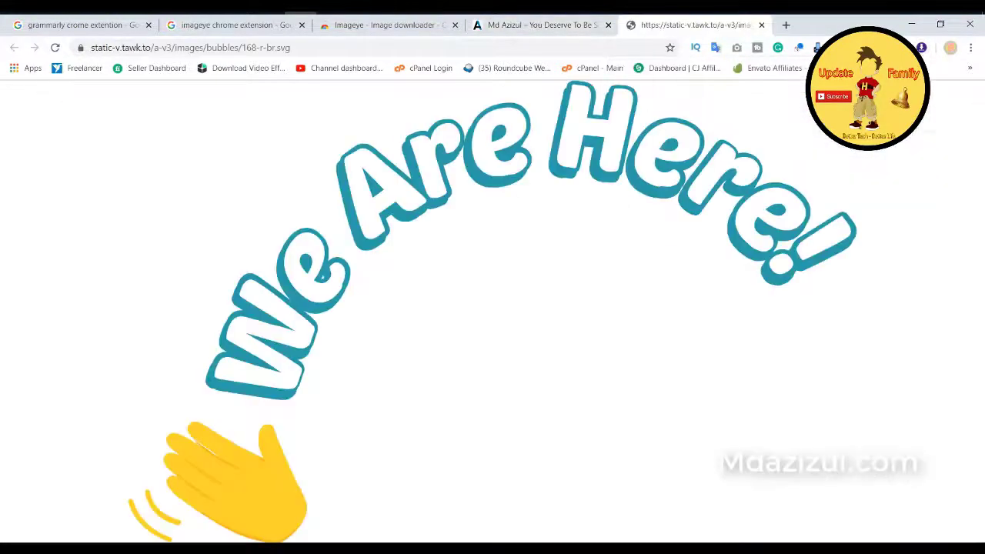
left_click(763, 24)
left_click(926, 48)
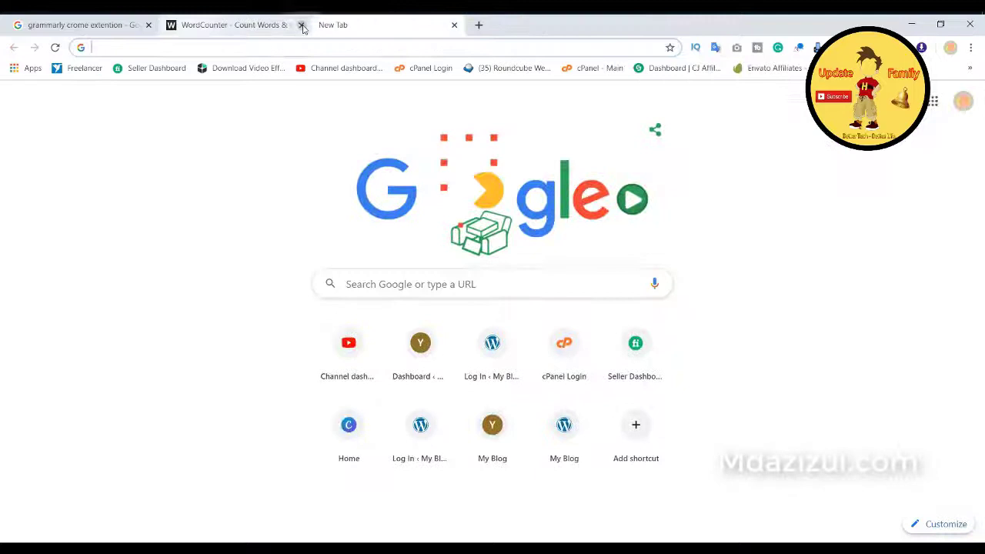
Step: Close the WordCounter tab and search Google for 'imageye chrome extension'
left_click(301, 25)
left_click(175, 47)
type("ima")
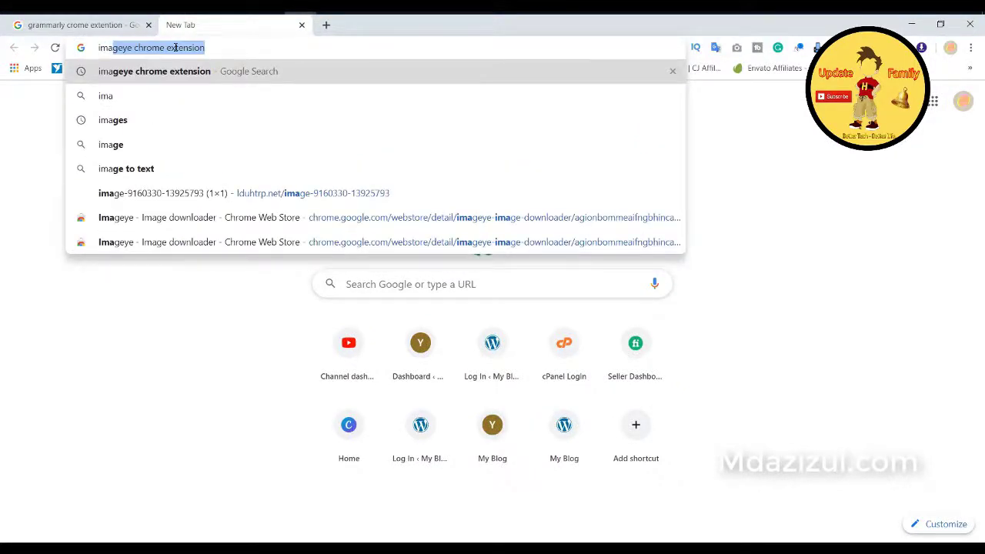
key("Return")
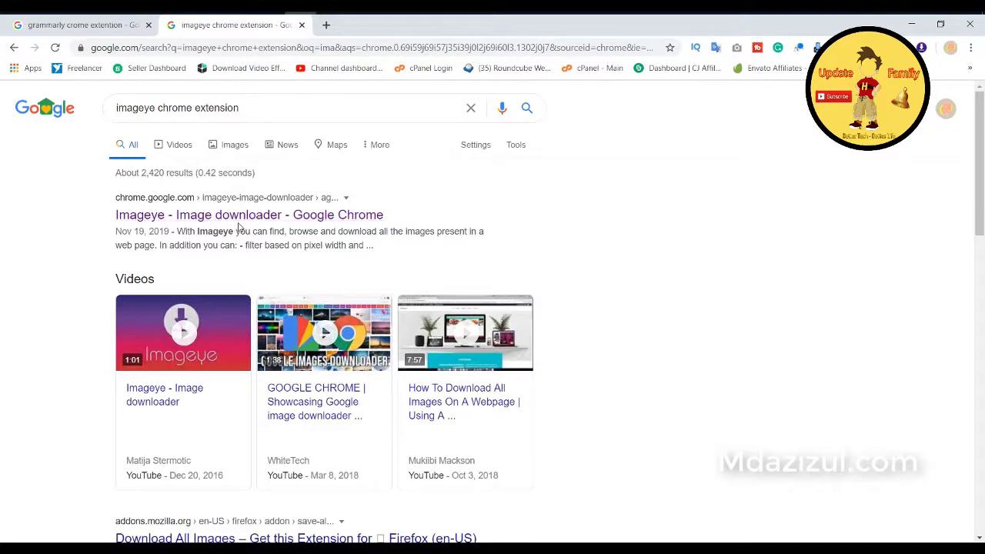
scroll(234, 227, "down", 3)
scroll(238, 225, "up", 3)
scroll(229, 215, "up", 1)
Step: Open the Imageye - Image downloader store page in a new tab and select its heading
left_click(326, 25)
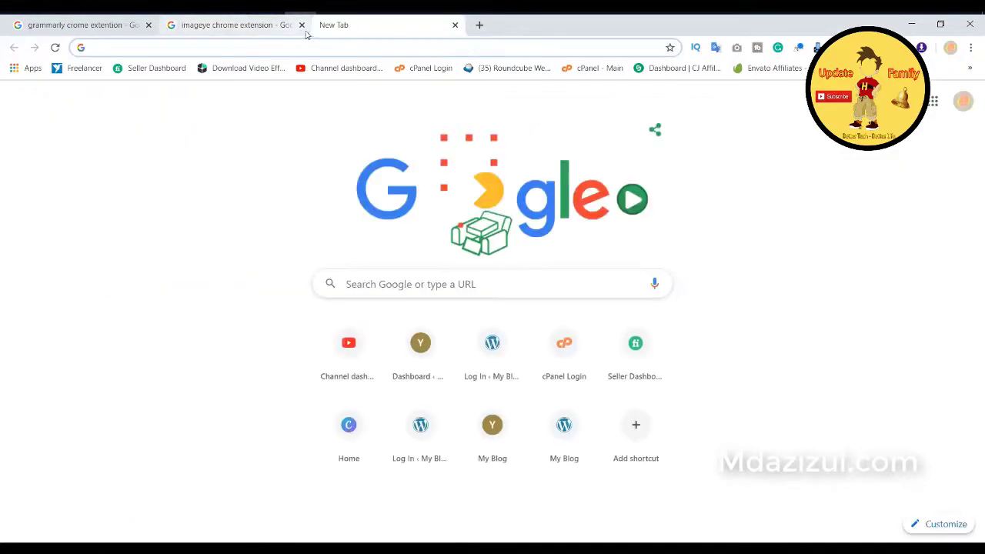
left_click(230, 25)
right_click(217, 216)
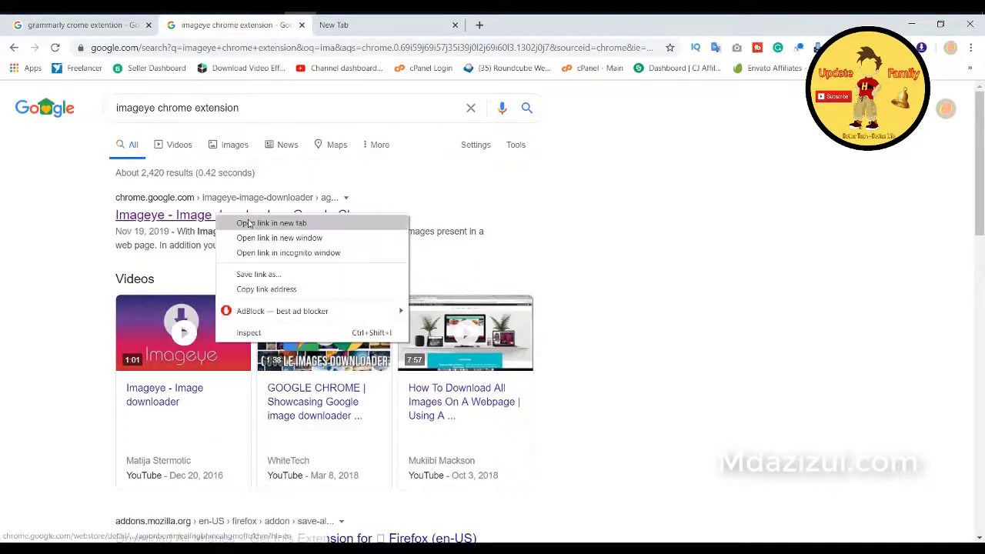
left_click(247, 223)
left_click(376, 28)
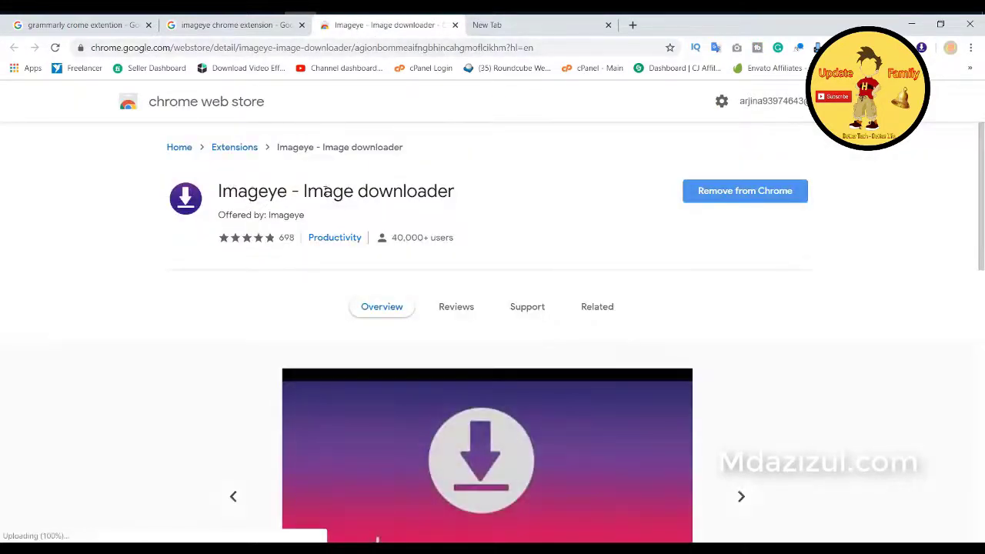
triple_click(423, 191)
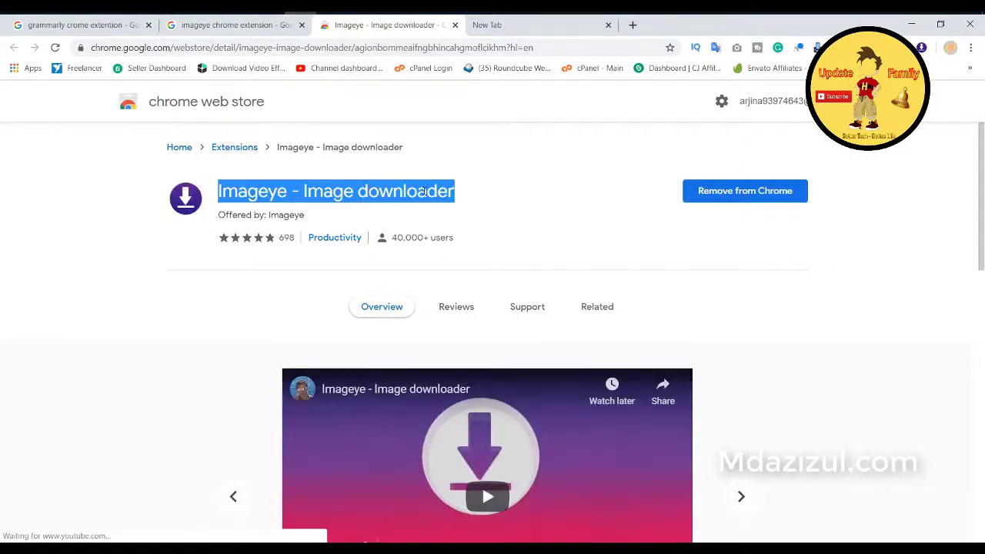
Step: Load the mdazizul.com portfolio site in the blank new tab via the 'md' autocomplete
left_click(432, 193)
triple_click(433, 192)
left_click(473, 196)
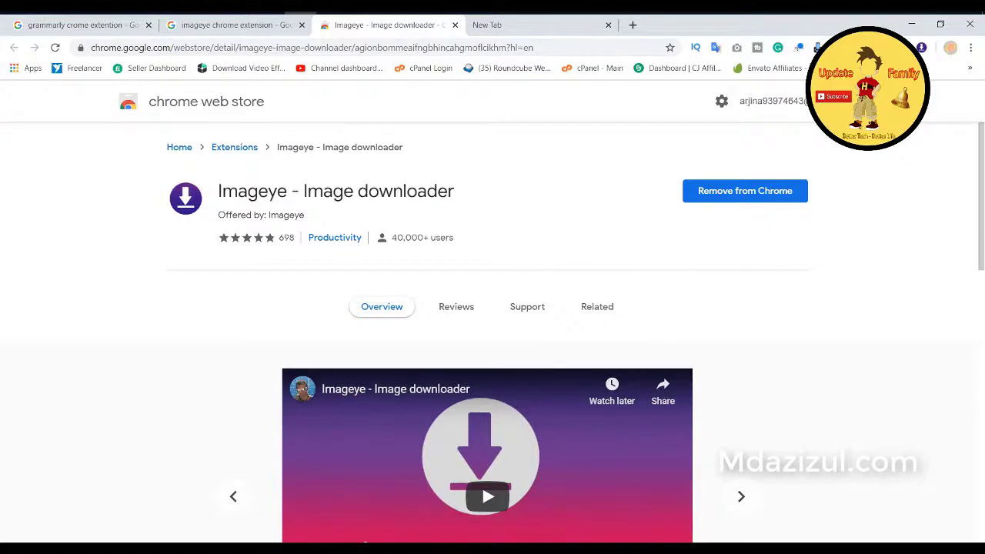
left_click(527, 27)
left_click(443, 49)
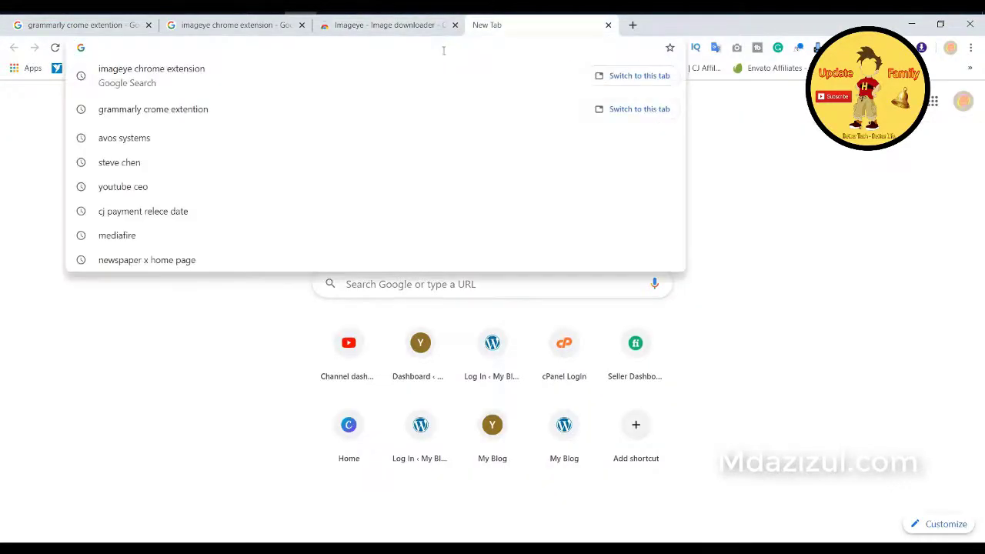
type("md")
key("Return")
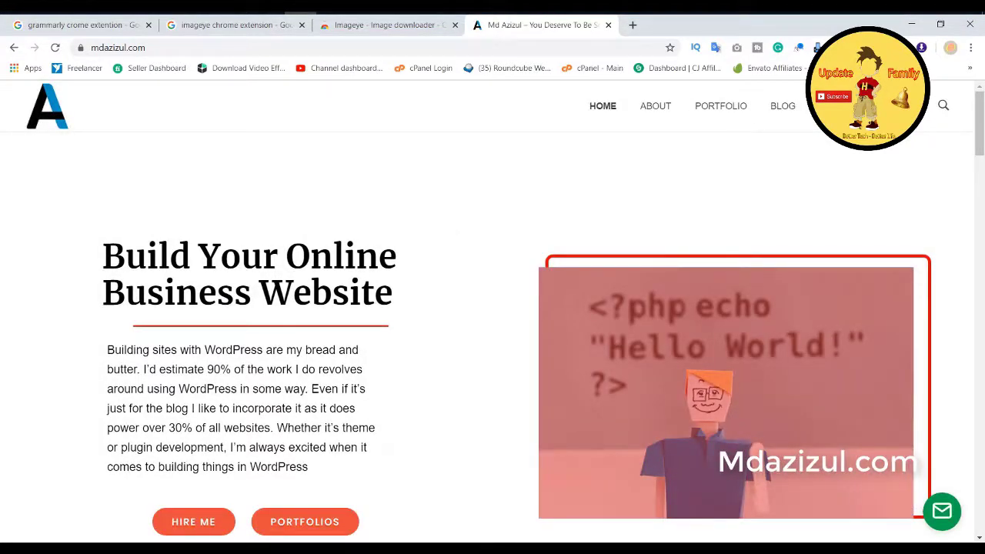
Step: List mdazizul.com's images with Imageye and view the We Are Here image in its own tab before closing it
left_click(924, 49)
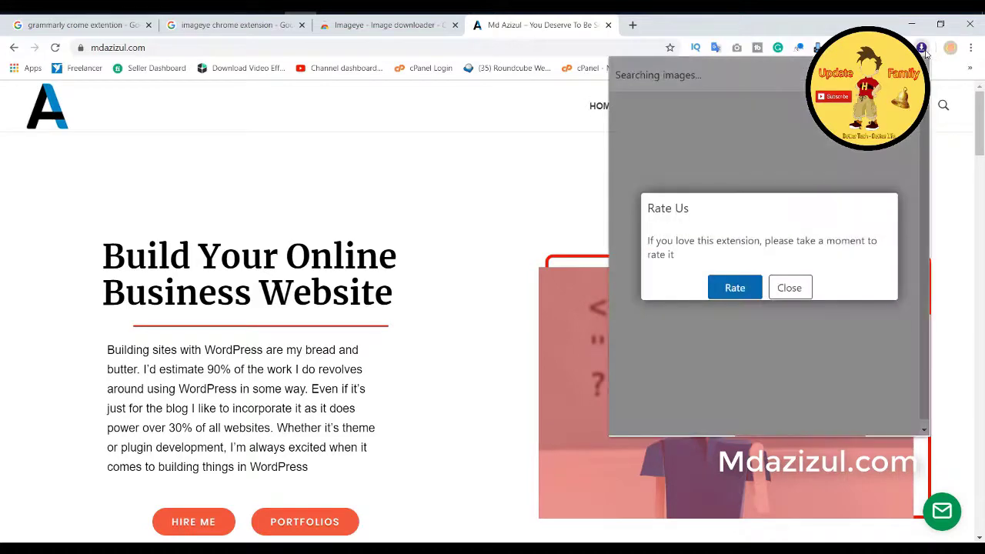
left_click(789, 287)
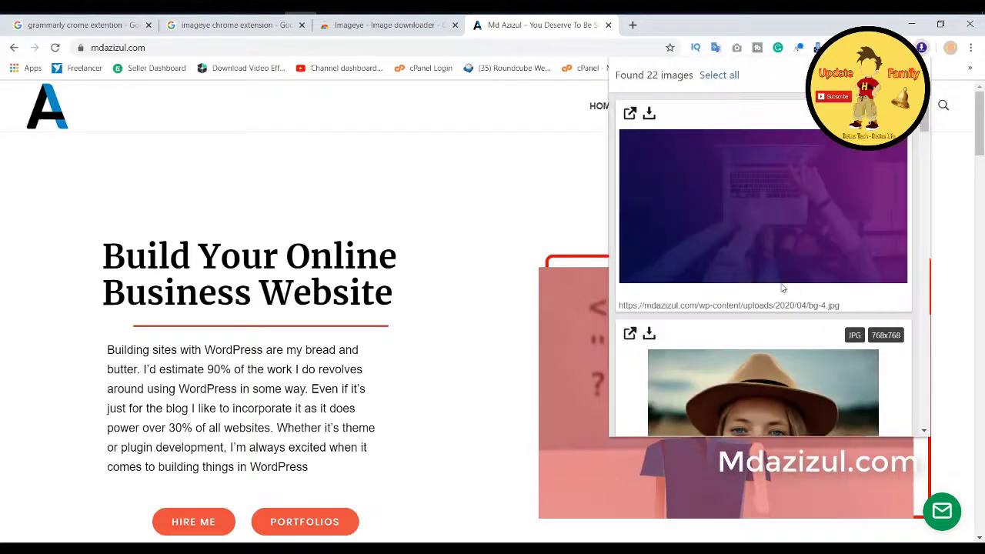
scroll(735, 192, "down", 12)
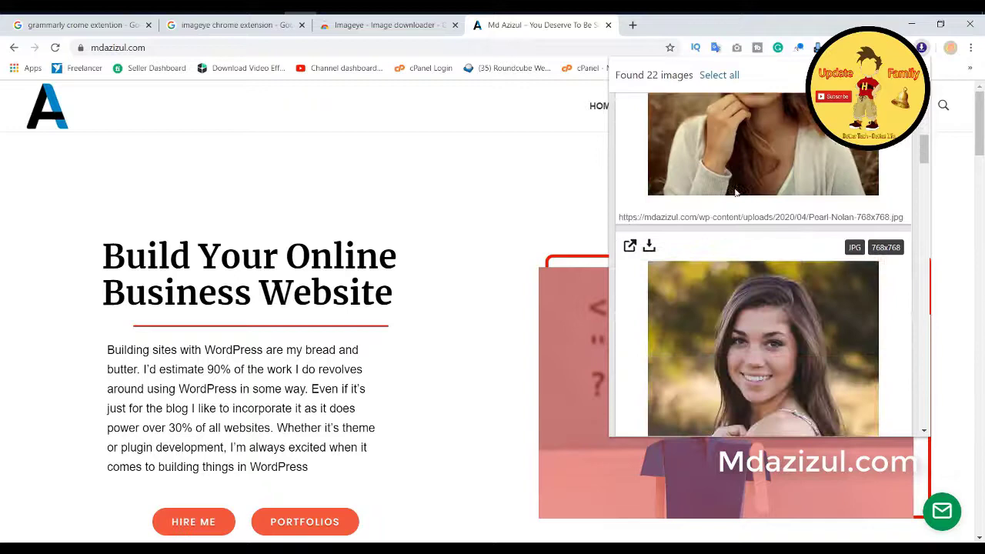
scroll(735, 192, "down", 10)
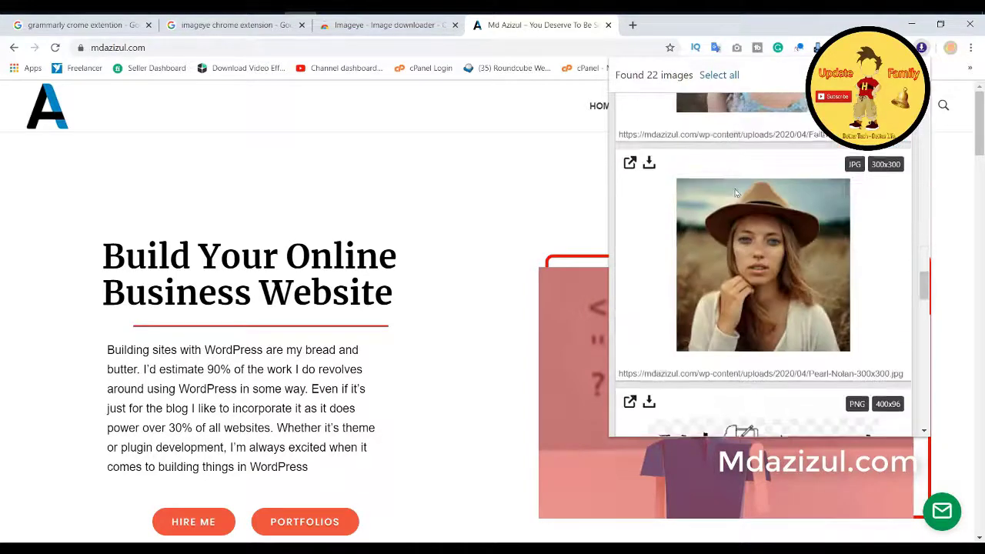
scroll(637, 206, "up", 2)
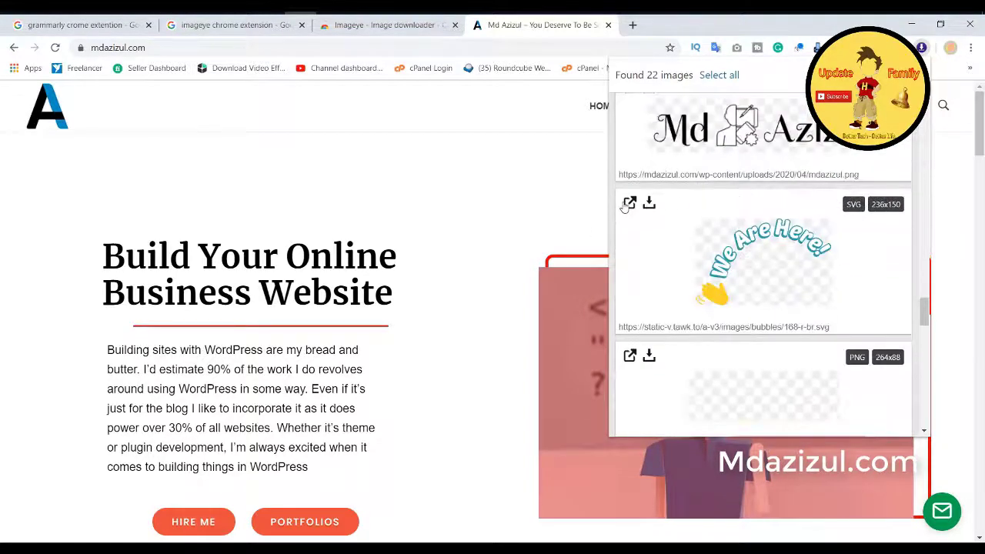
left_click(629, 203)
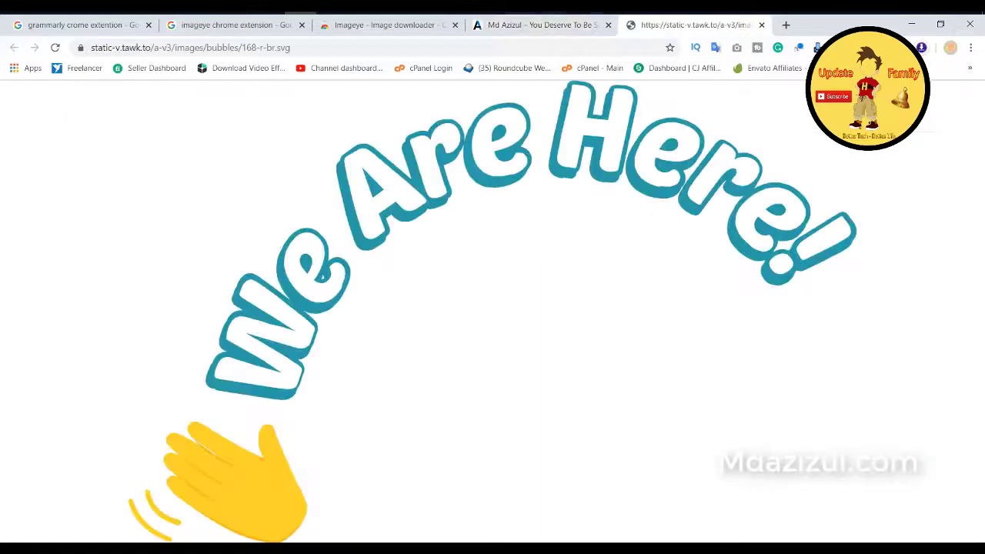
left_click(761, 25)
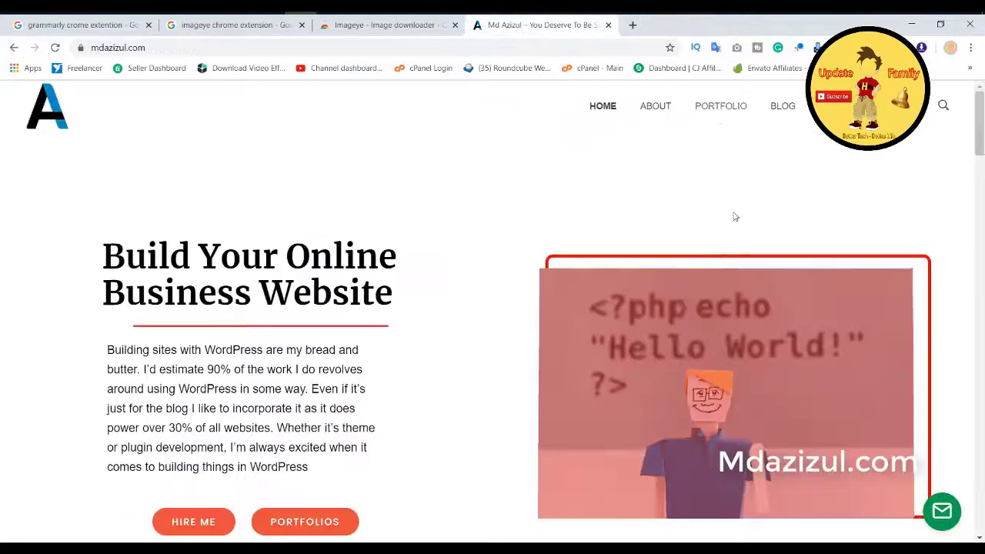
Step: Reopen Imageye's list of 22 images and toggle Select all / Deselect all twice
left_click(921, 48)
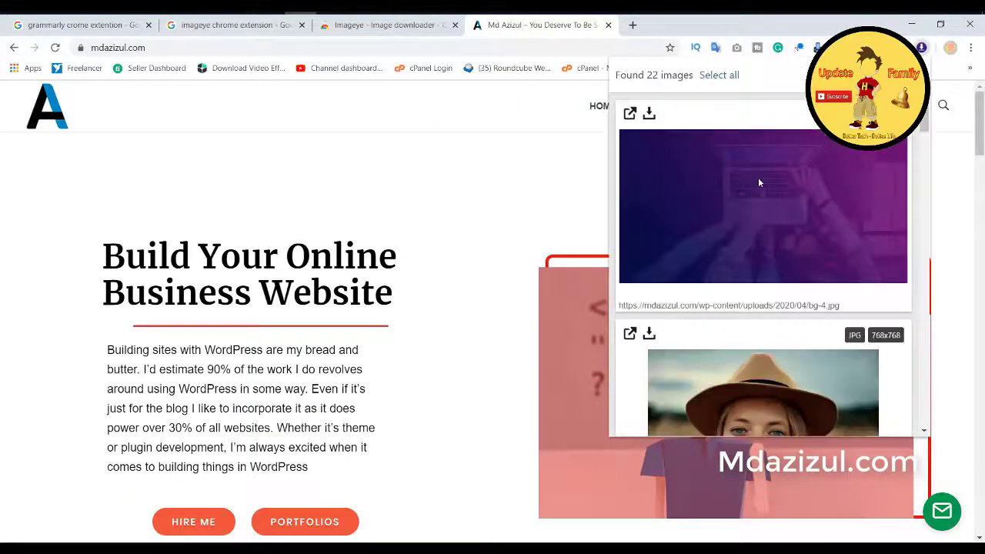
left_click(650, 115)
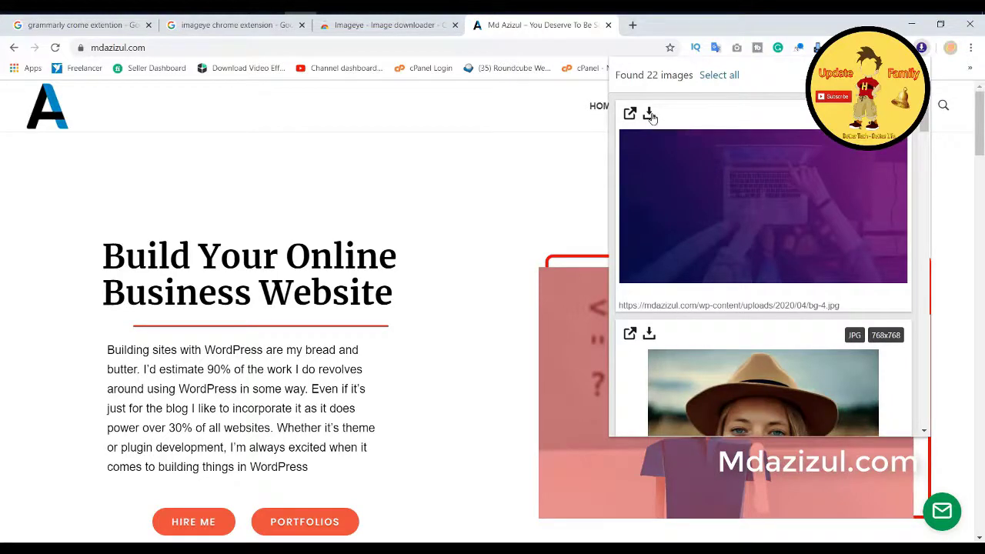
left_click(728, 76)
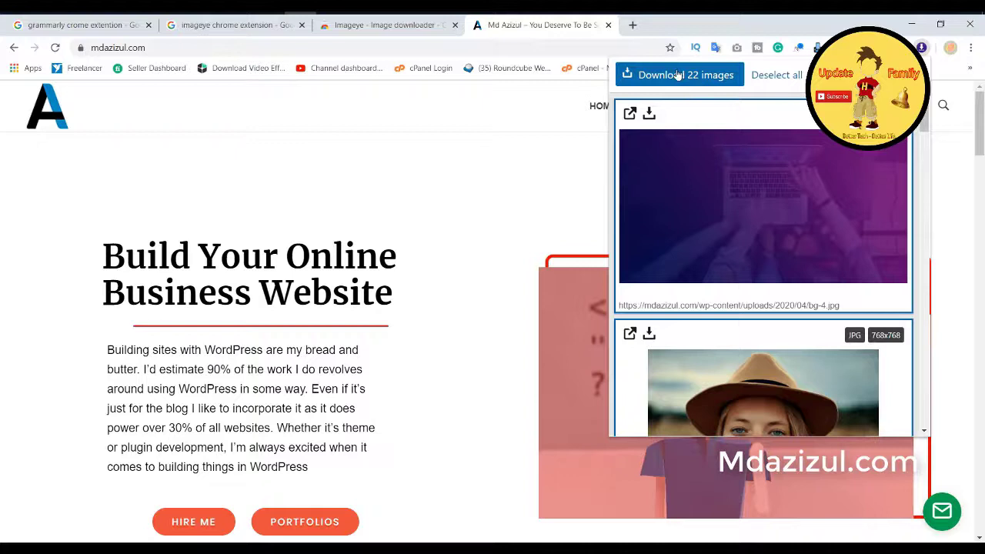
left_click(796, 77)
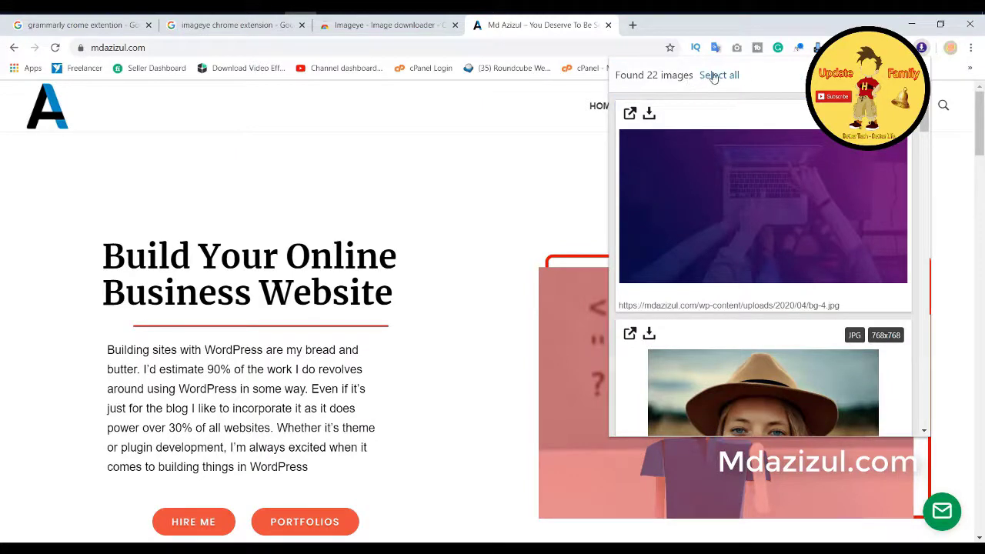
left_click(713, 76)
left_click(768, 77)
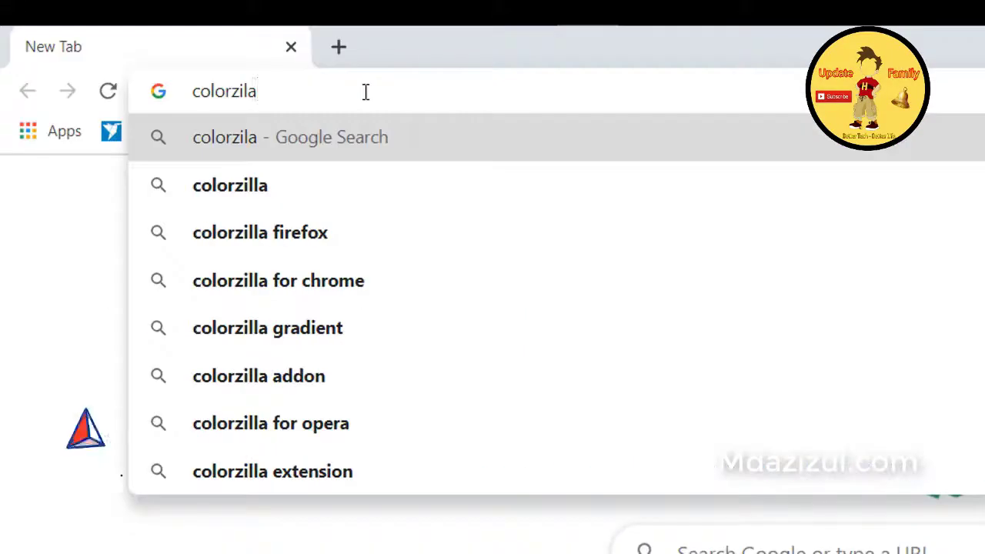
Step: Search 'colorzilla for chrome' and open the ColorZilla Web Store page in a new tab
left_click(308, 285)
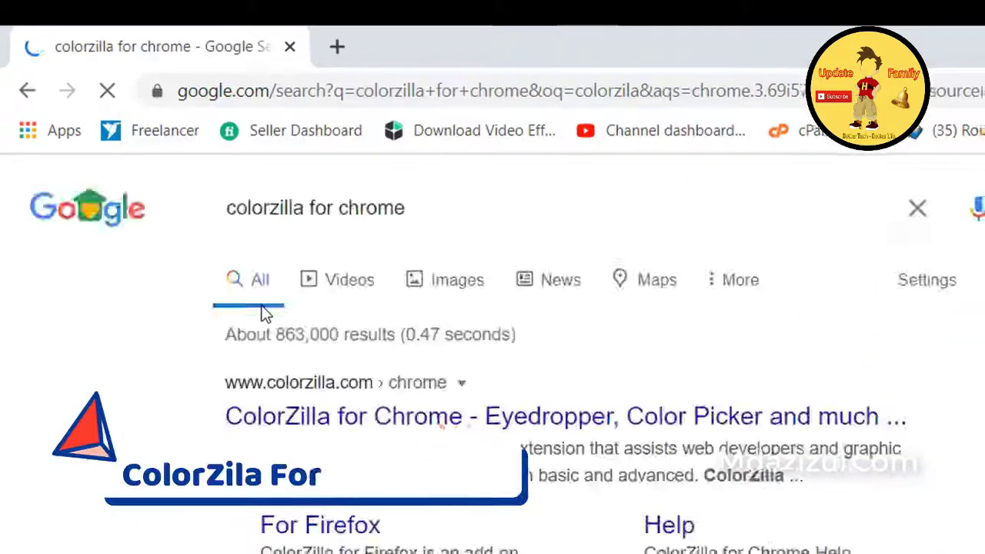
scroll(493, 308, "down", 5)
left_click(193, 279)
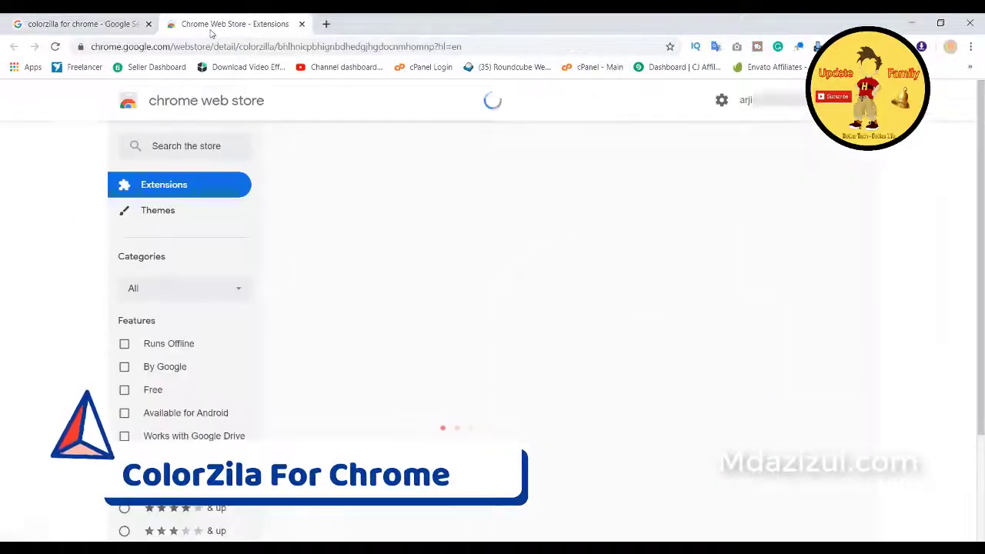
scroll(467, 270, "down", 2)
scroll(515, 340, "up", 2)
double_click(255, 190)
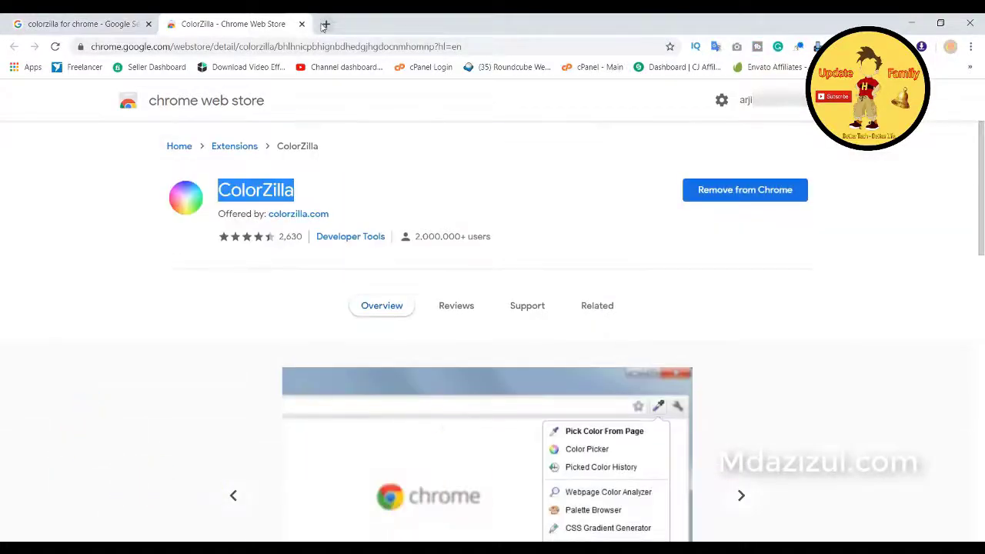
left_click(324, 27)
Step: Pick and copy the Google logo's yellow with ColorZilla's page colour picker
left_click(853, 48)
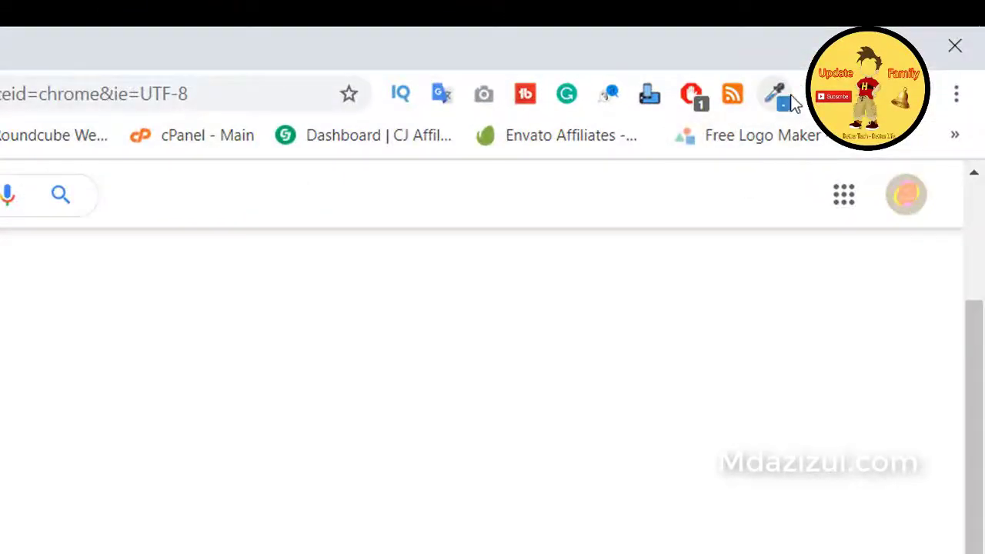
left_click(792, 100)
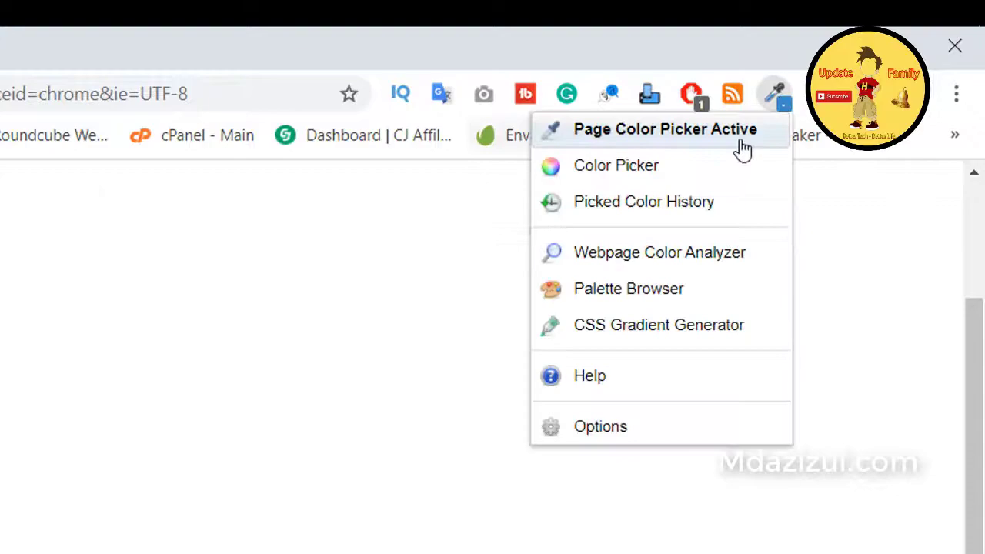
left_click(743, 148)
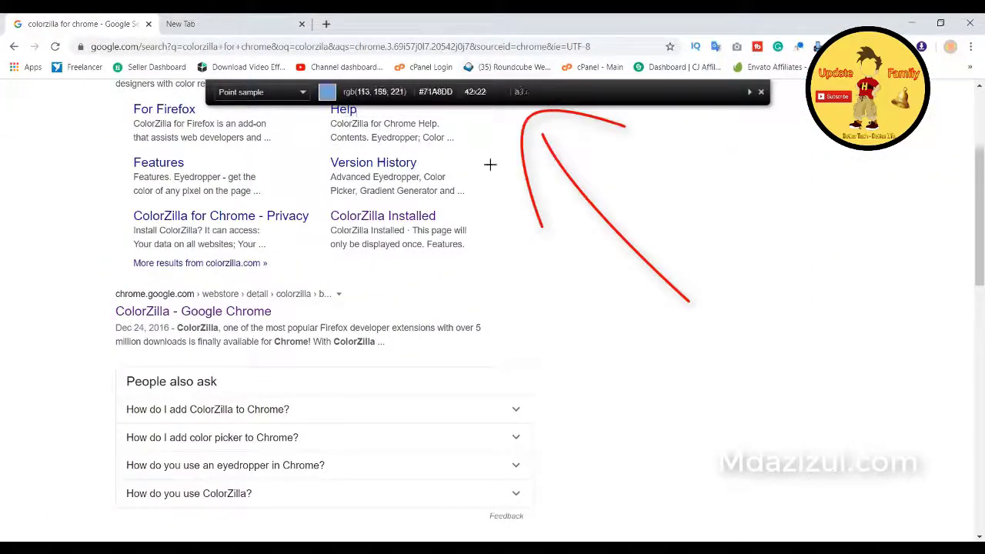
scroll(490, 164, "up", 3)
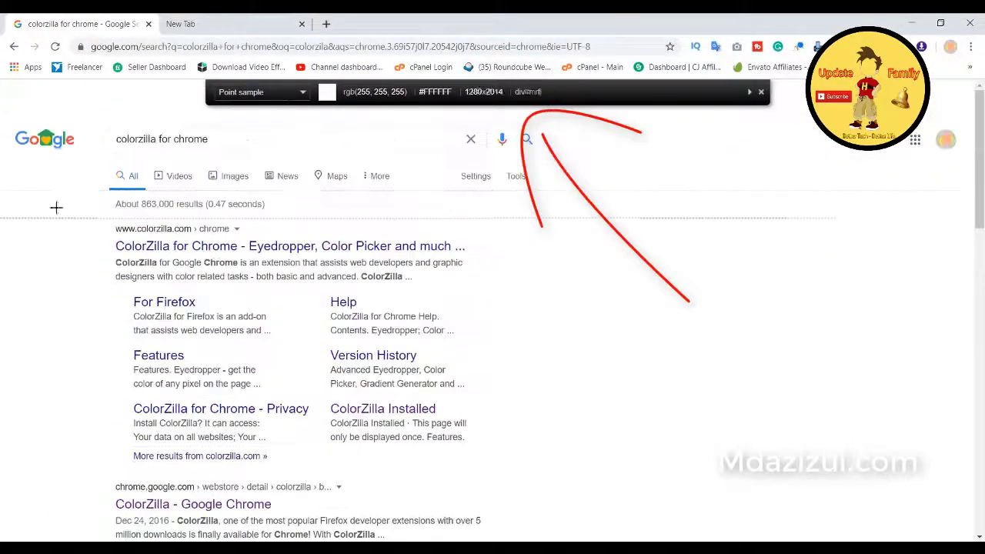
left_click(45, 139)
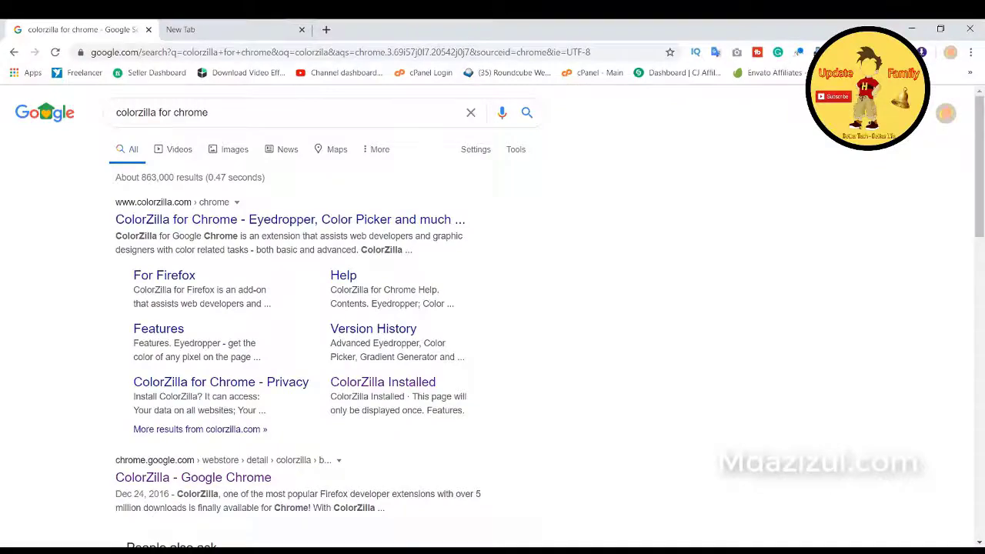
left_click(798, 52)
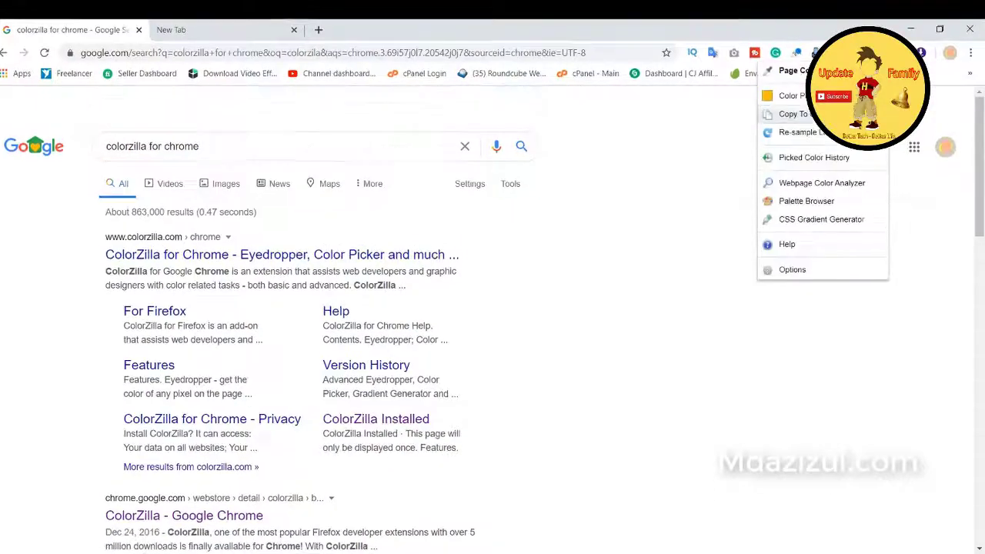
Step: Copy the picked colour as a hex code, then search 'colorzila' in a new tab
left_click(832, 120)
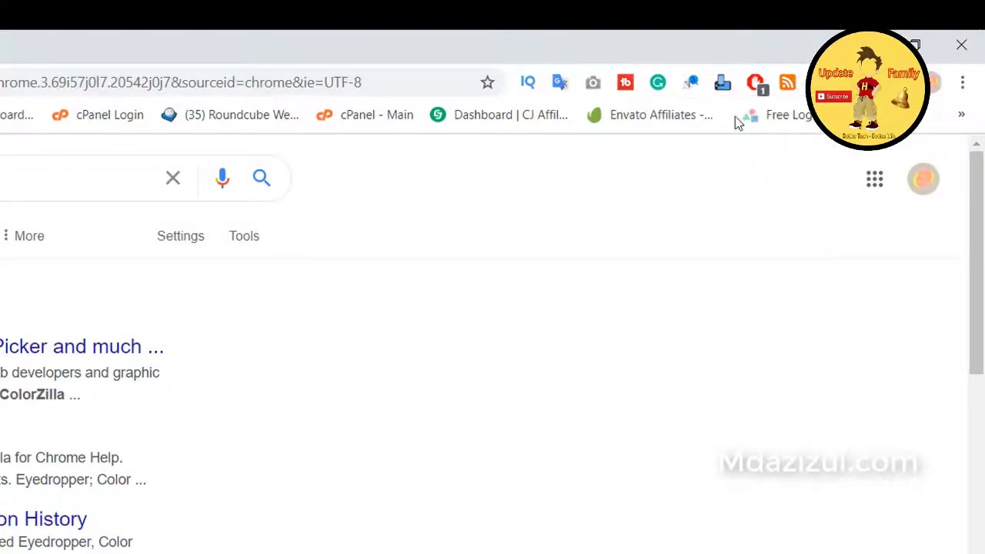
key("ctrl+t")
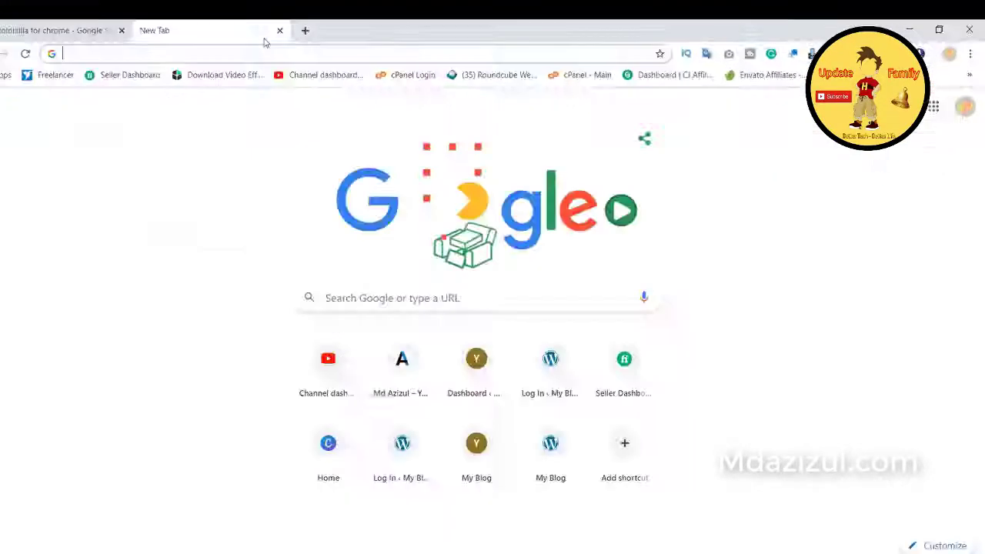
key("ctrl+v")
key("ctrl+a")
type("colorzila")
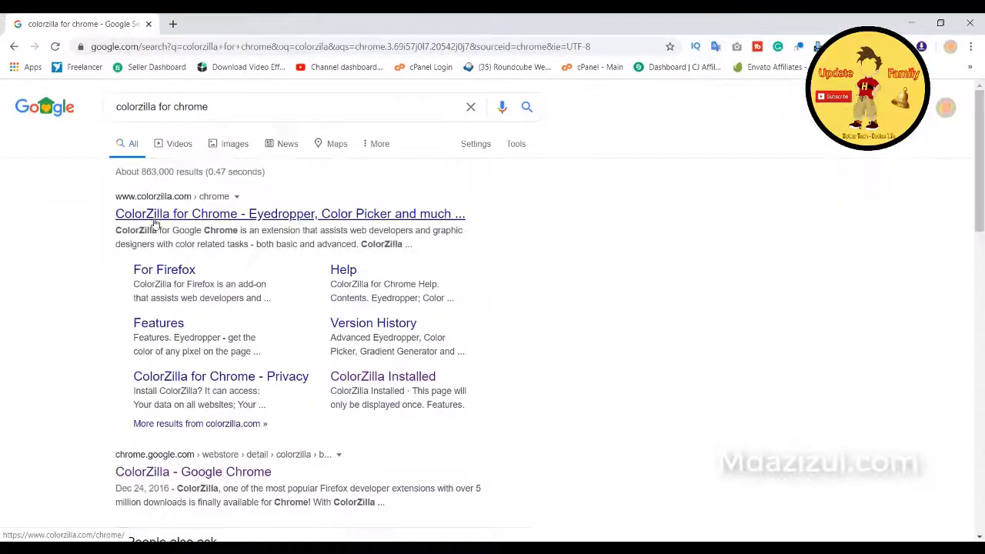
Step: Open the ColorZilla Web Store result in a background tab, view it, then return to the search results
scroll(132, 298, "down", 2)
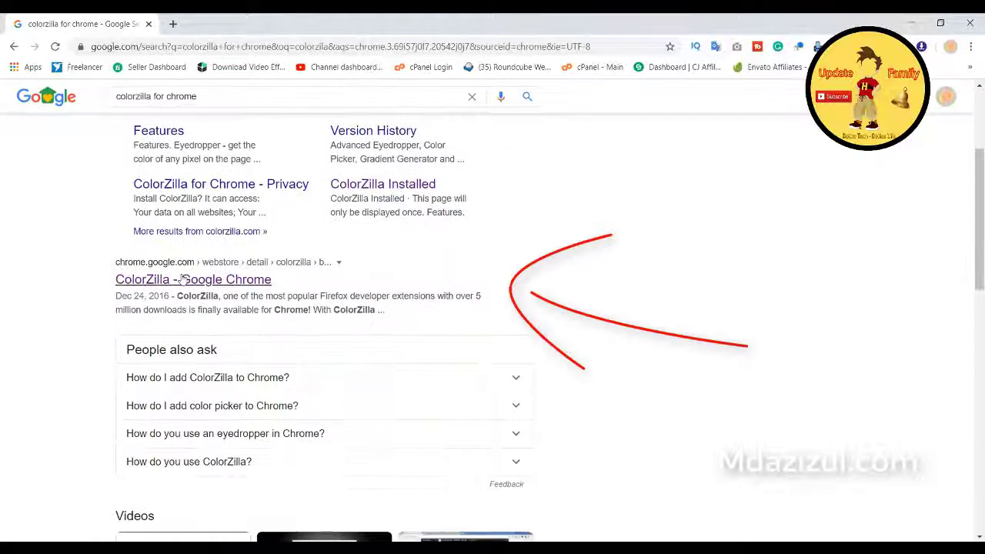
middle_click(184, 280)
left_click(268, 27)
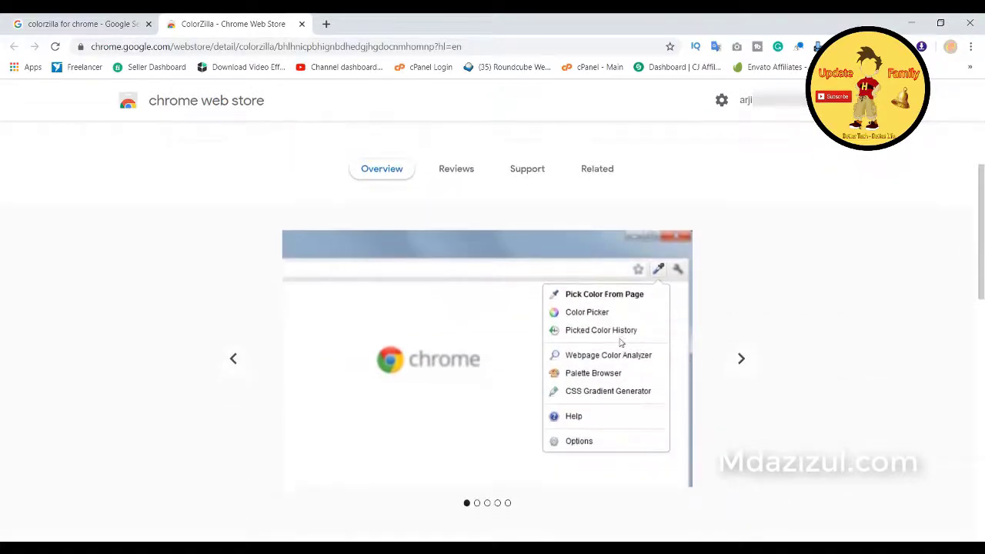
double_click(255, 189)
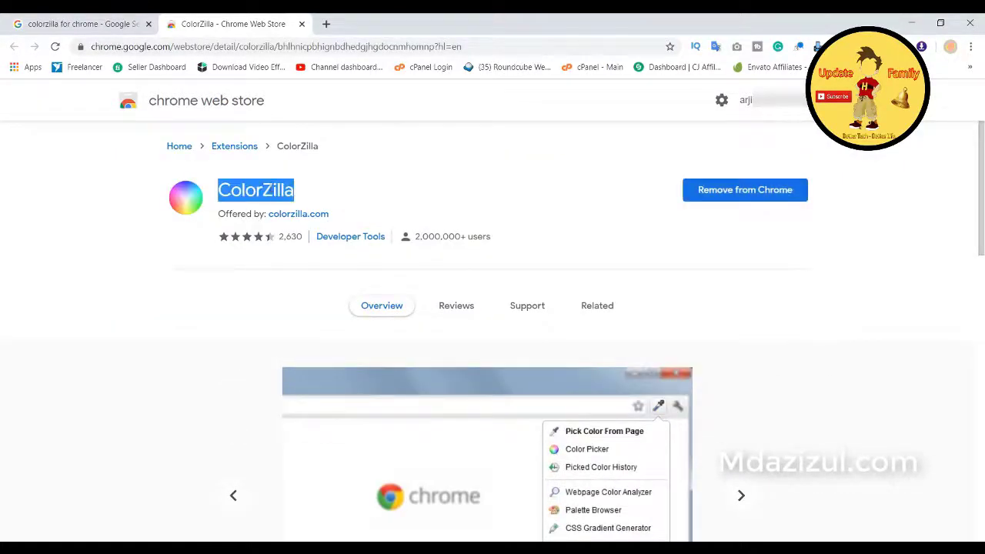
left_click(325, 24)
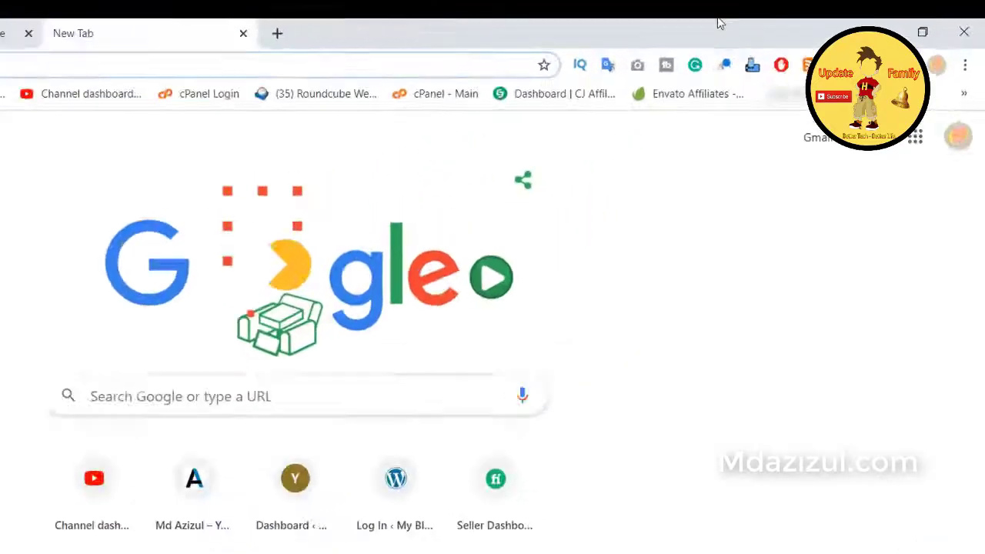
left_click(751, 107)
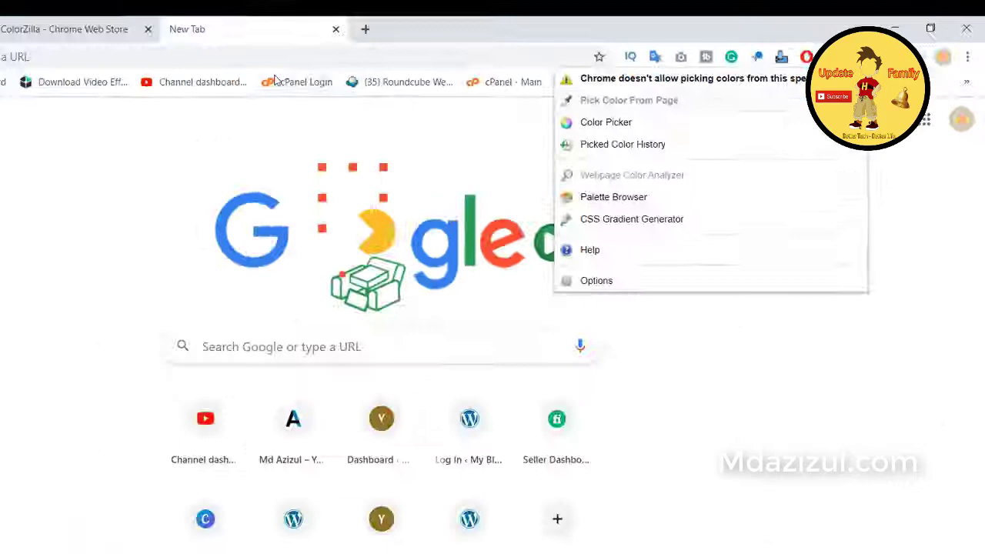
left_click(231, 24)
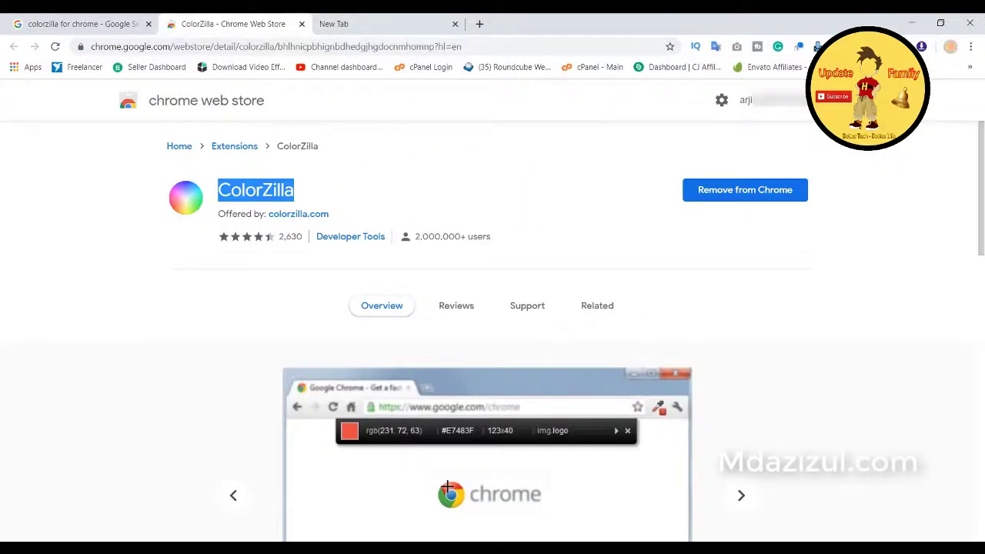
left_click(333, 24)
left_click(77, 23)
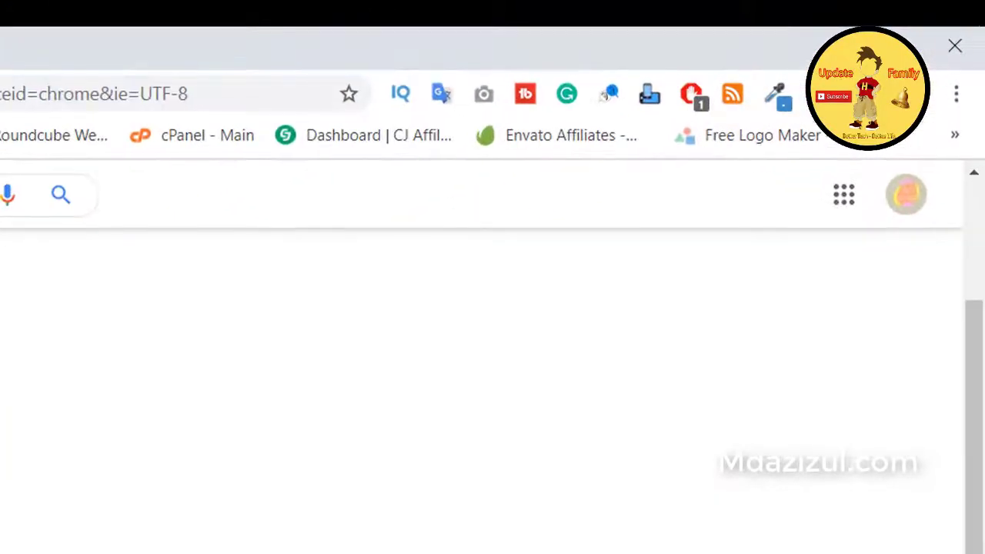
Step: Sample the Google logo's yellow #FABB05 with ColorZilla's page colour picker and copy it
left_click(777, 95)
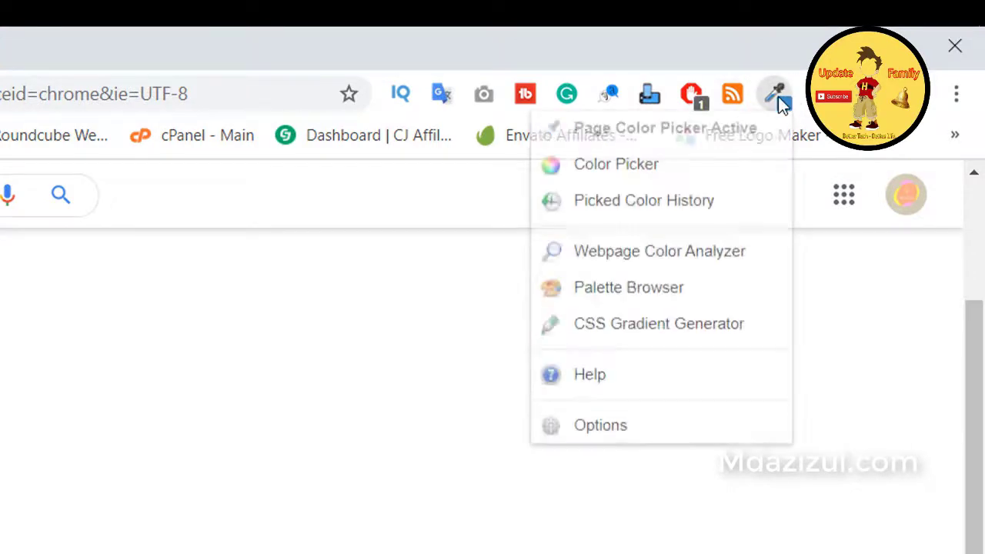
left_click(712, 139)
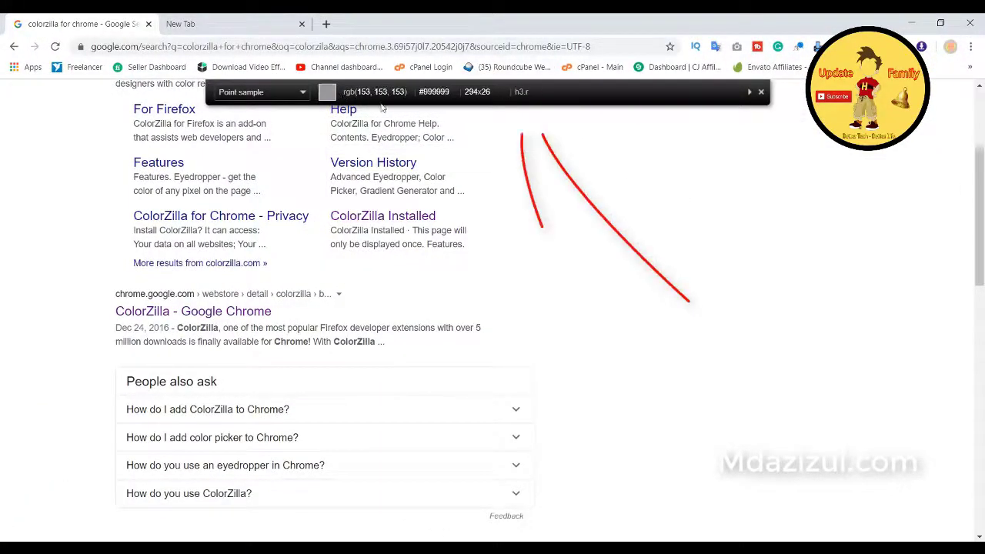
scroll(475, 257, "up", 3)
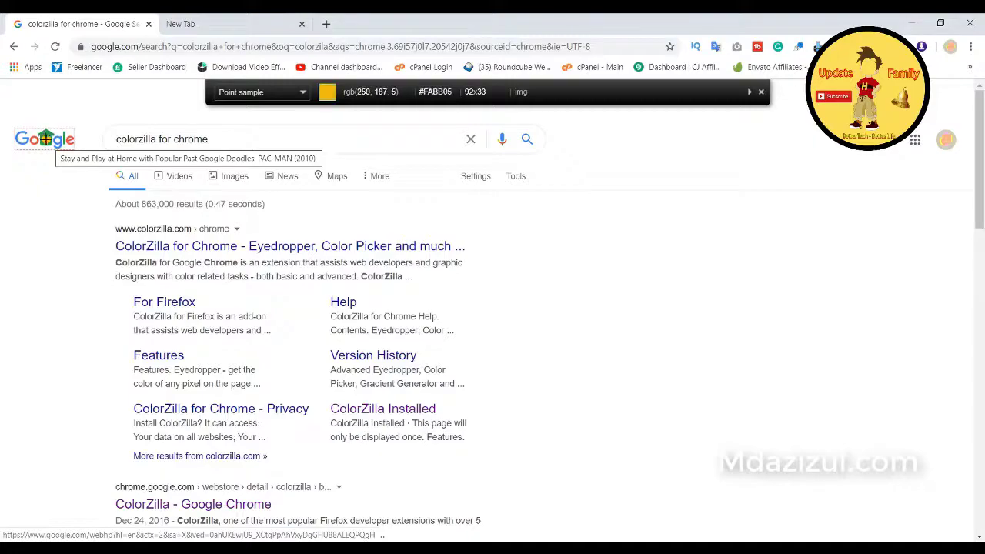
left_click(45, 138)
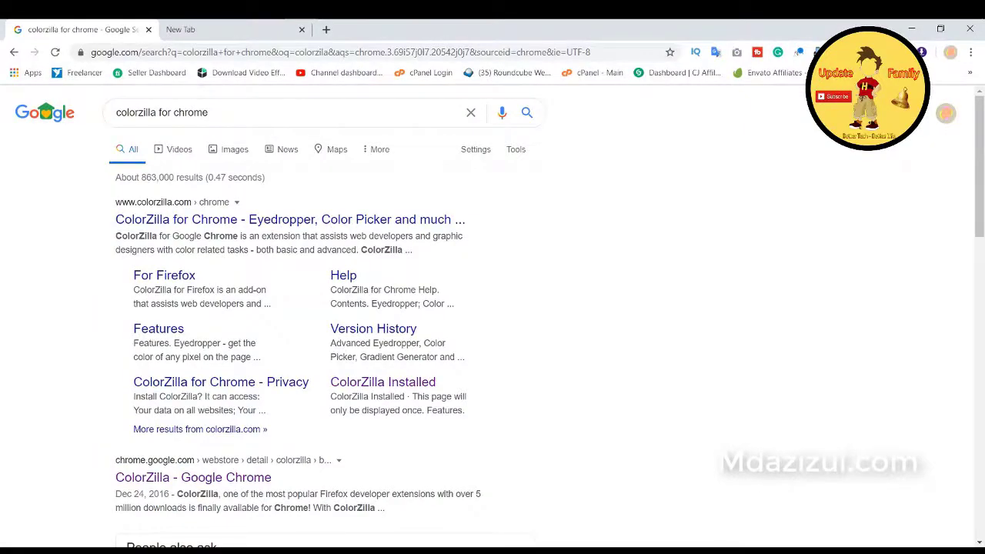
left_click(799, 51)
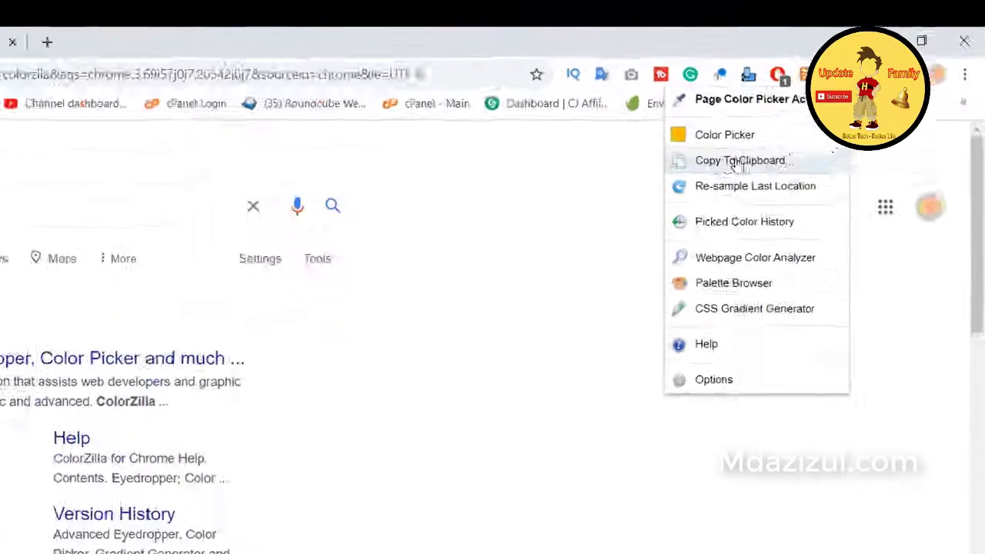
Step: Copy #FABB05 from ColorZilla and paste it into a new tab's address bar
left_click(737, 161)
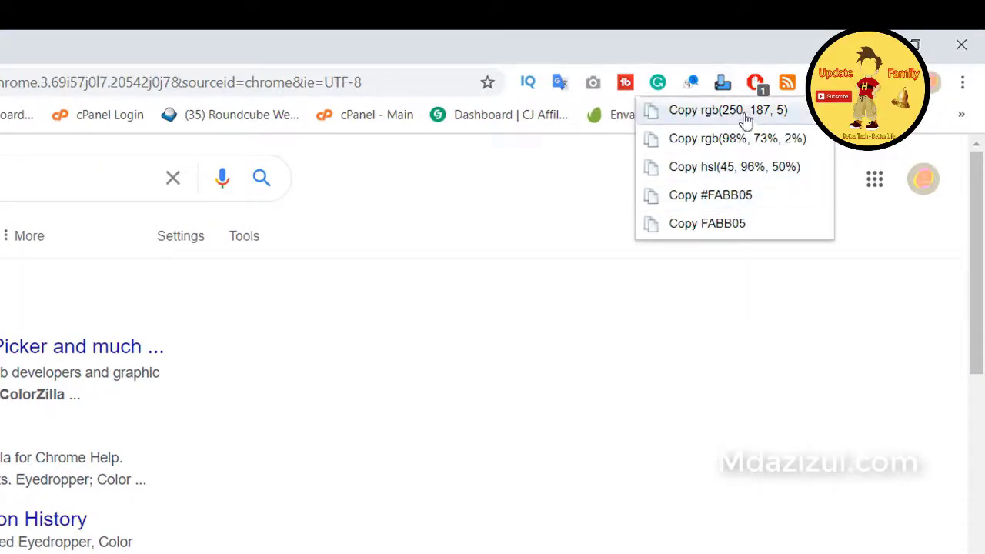
left_click(752, 197)
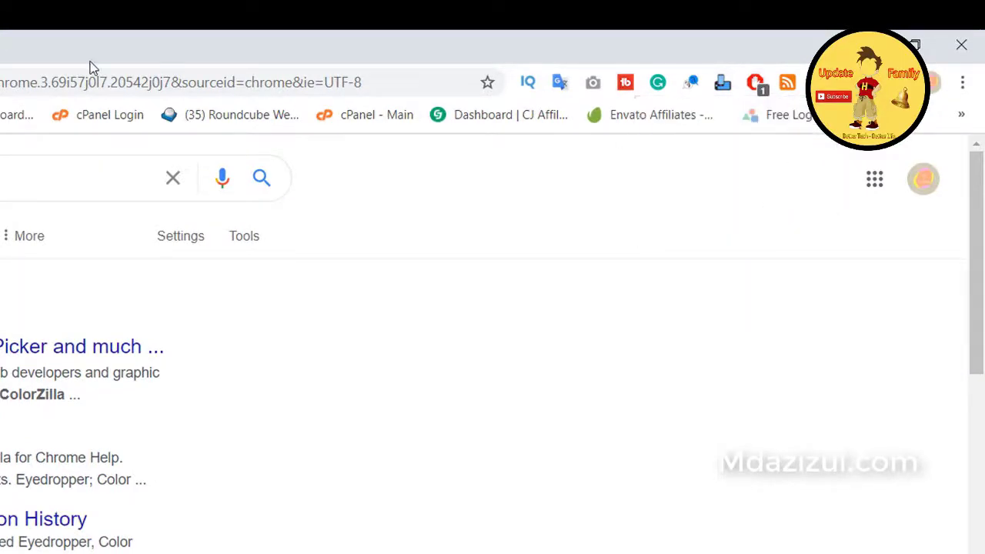
key("ctrl+t")
right_click(277, 51)
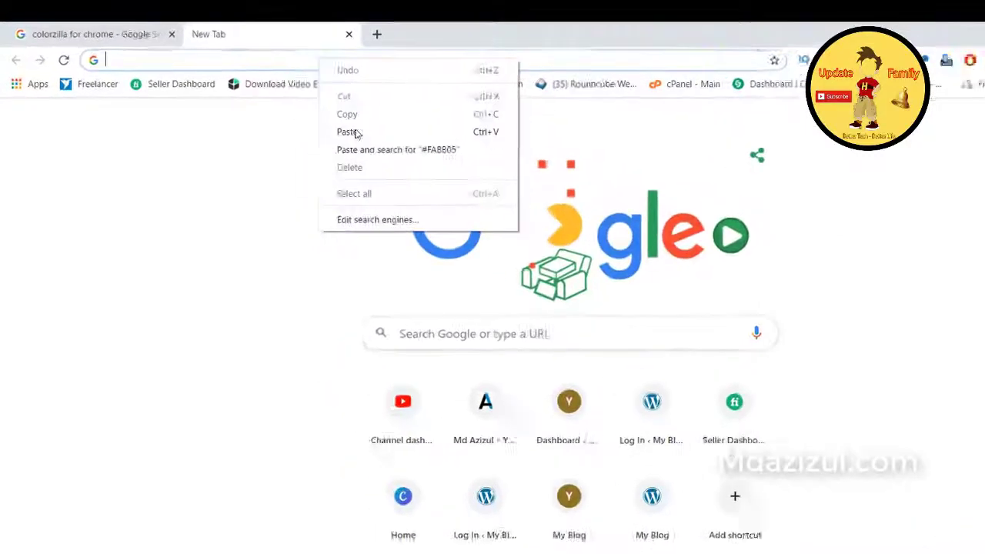
left_click(356, 134)
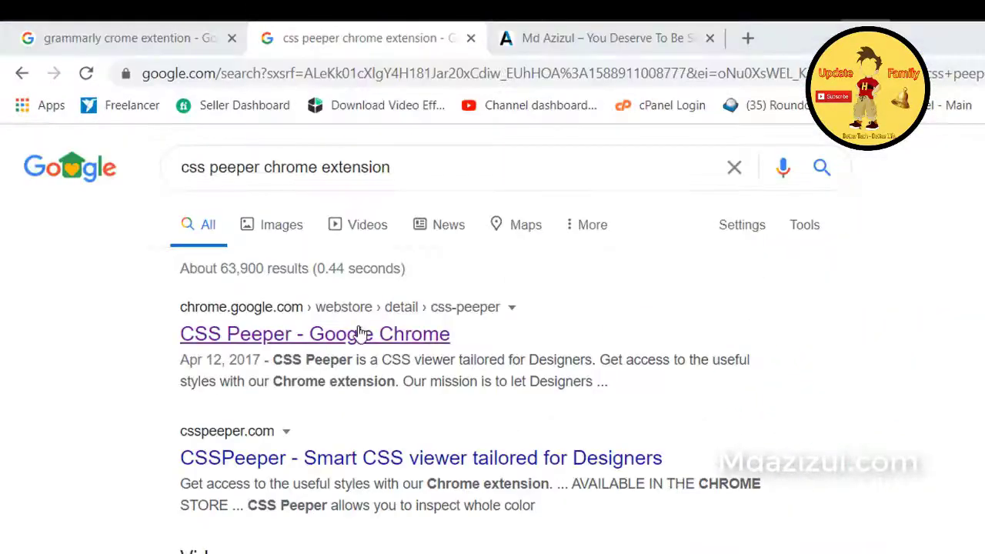
Step: Show the CSS Peeper Web Store page and highlight its user count
left_click(360, 333, "ctrl")
left_click(402, 29)
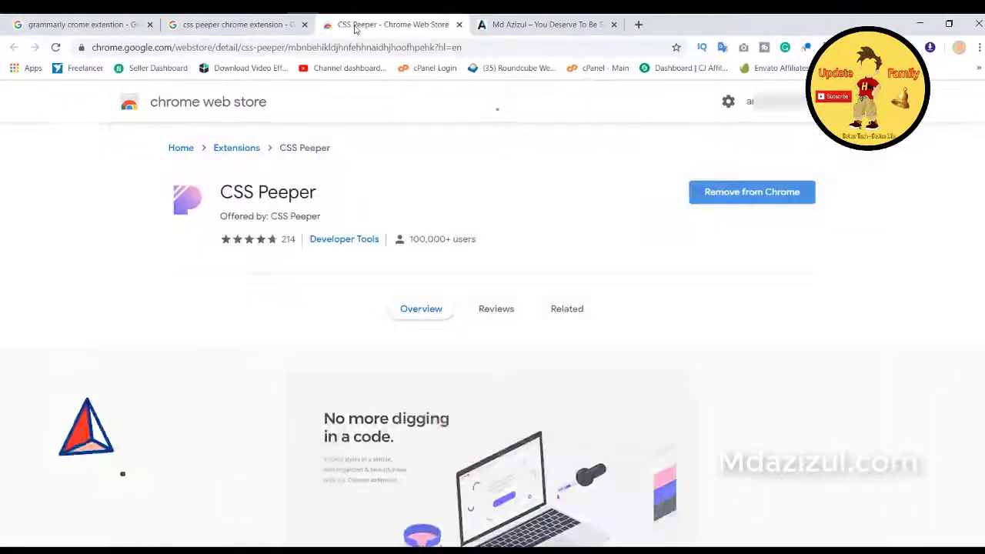
left_click_drag(419, 239, 460, 236)
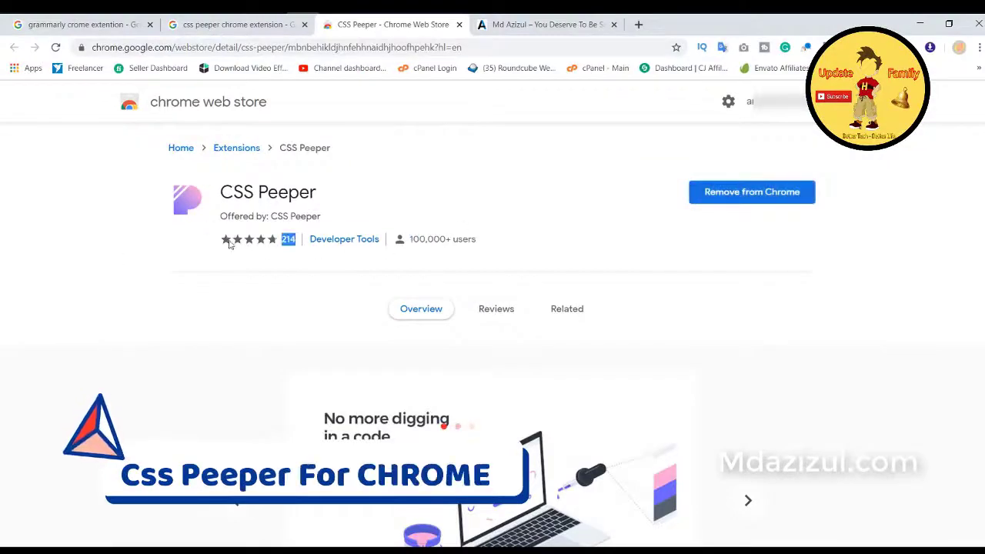
left_click(977, 245)
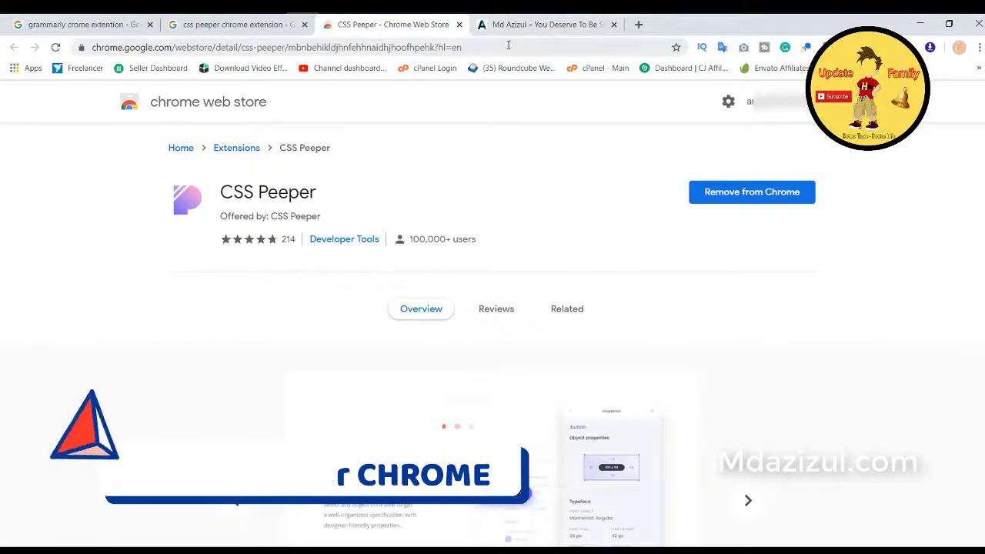
Step: Run CSS Peeper on mdazizul.com to inspect the heading, PORTFOLIOS button, Performance Optimization card and MY SERVICE heading
left_click(546, 24)
left_click(929, 48)
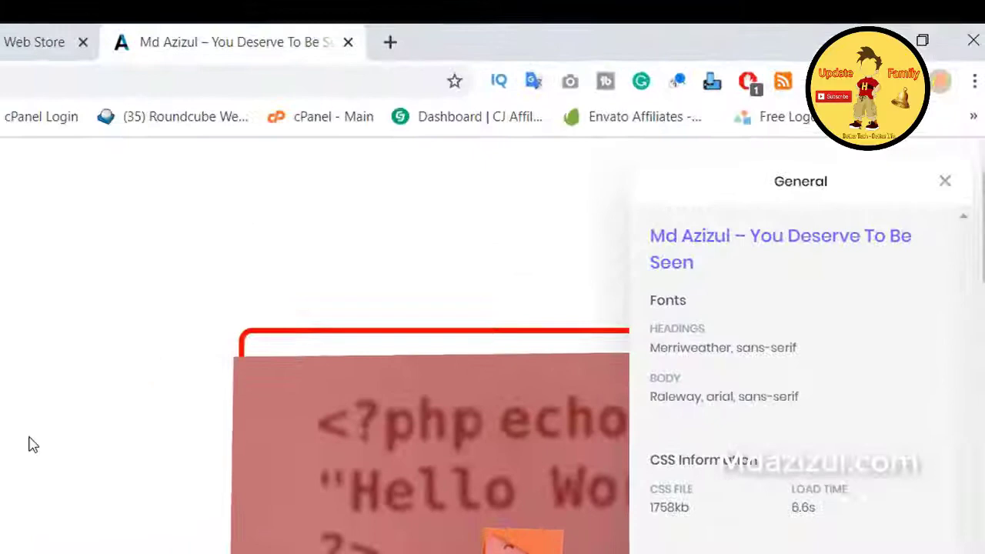
left_click(428, 240)
scroll(835, 308, "down", 2)
scroll(285, 339, "down", 2)
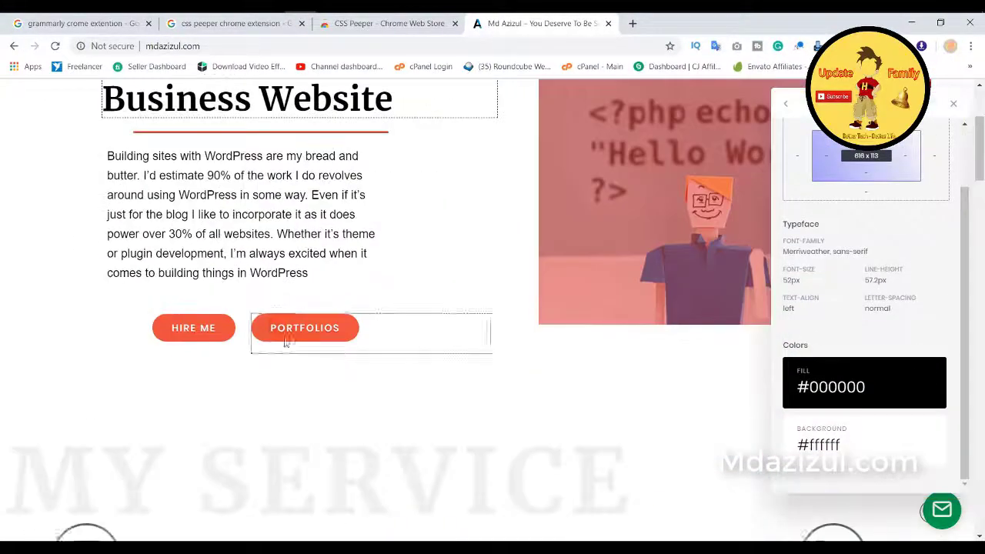
left_click(286, 335)
scroll(398, 307, "down", 4)
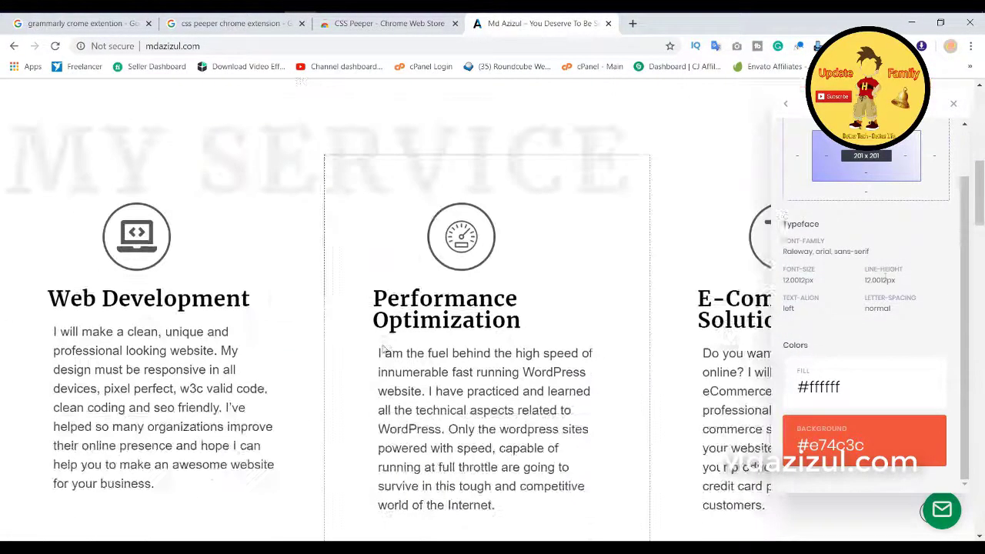
left_click(557, 189)
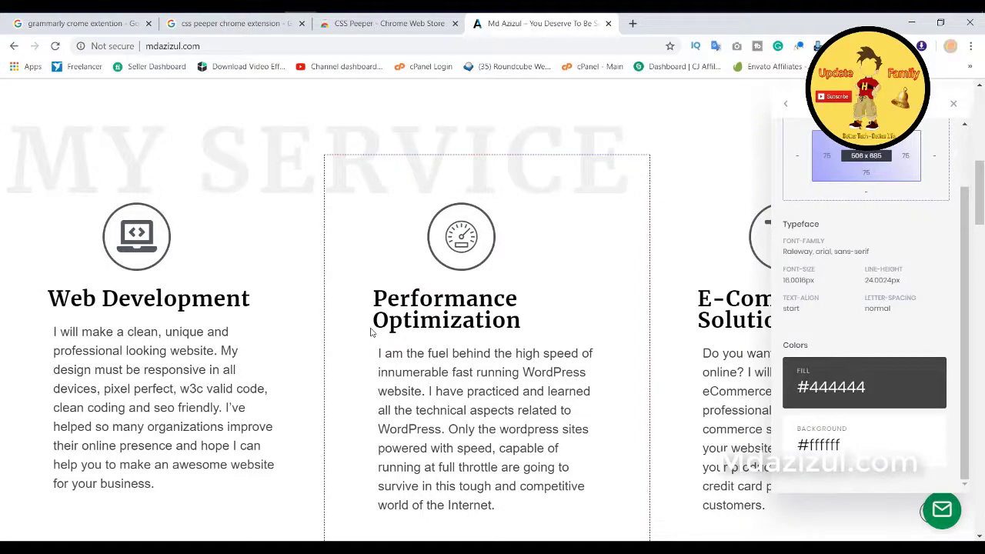
scroll(231, 308, "down", 3)
scroll(223, 247, "up", 4)
left_click(110, 237)
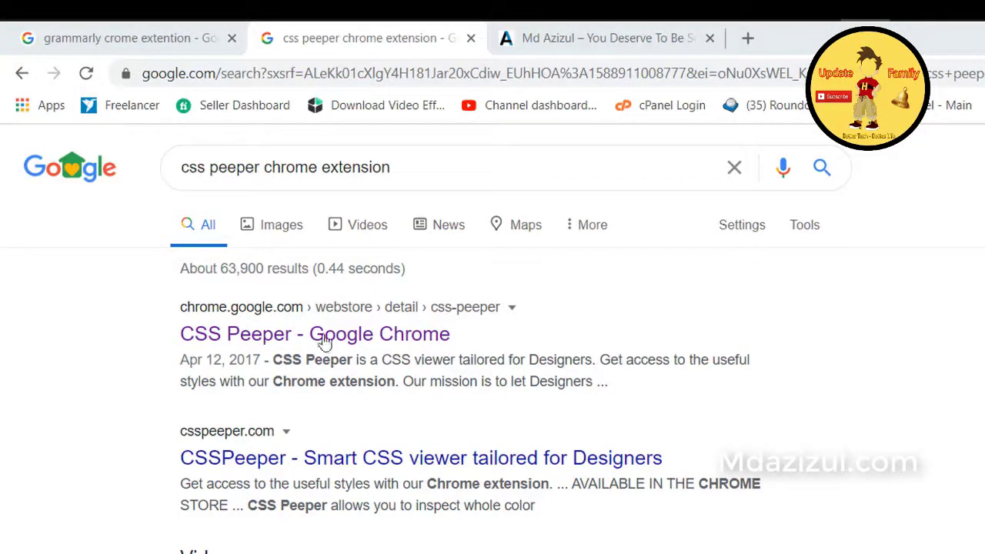
Step: Open the CSS Peeper result in a new tab, recheck the store user count, and return to mdazizul.com
right_click(360, 332)
left_click(389, 343)
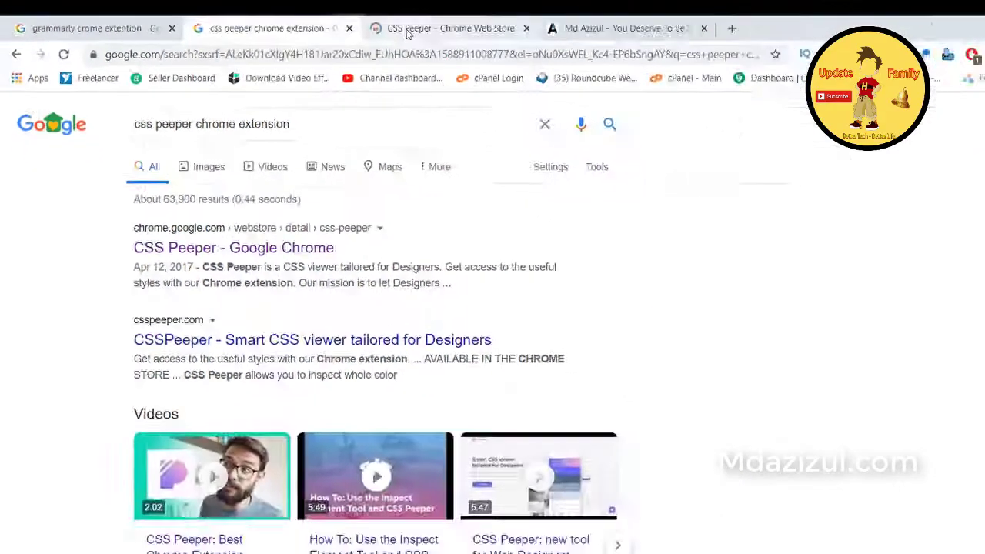
left_click(354, 26)
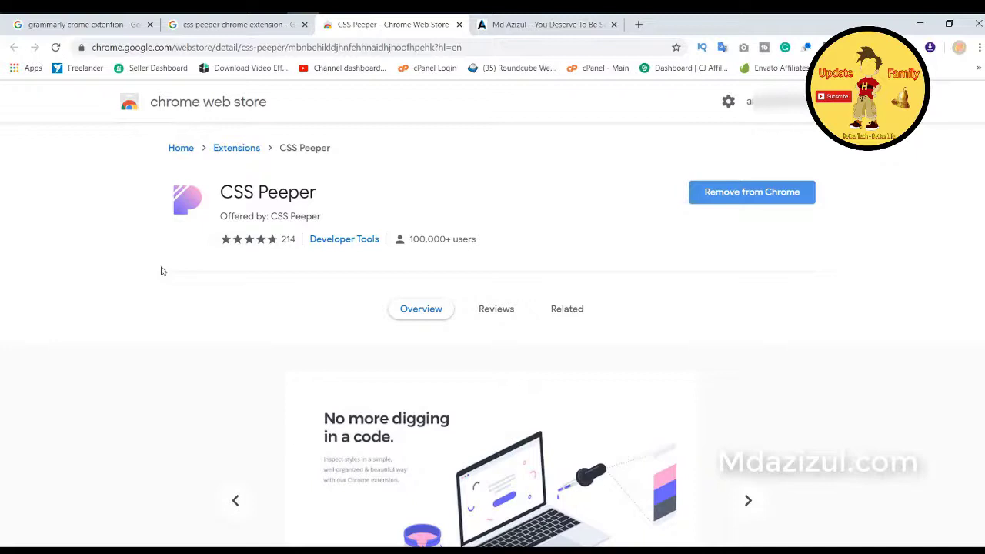
left_click_drag(419, 238, 461, 235)
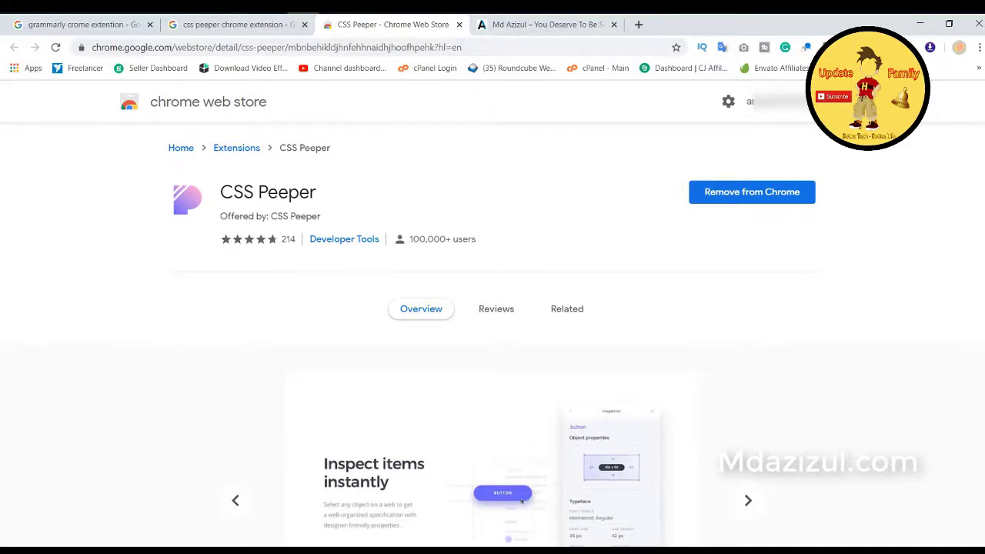
left_click(508, 28)
Step: In the CSS Peeper panel, inspect the main heading and the PORTFOLIOS button's #e74c3c colours
scroll(484, 260, "down", 1)
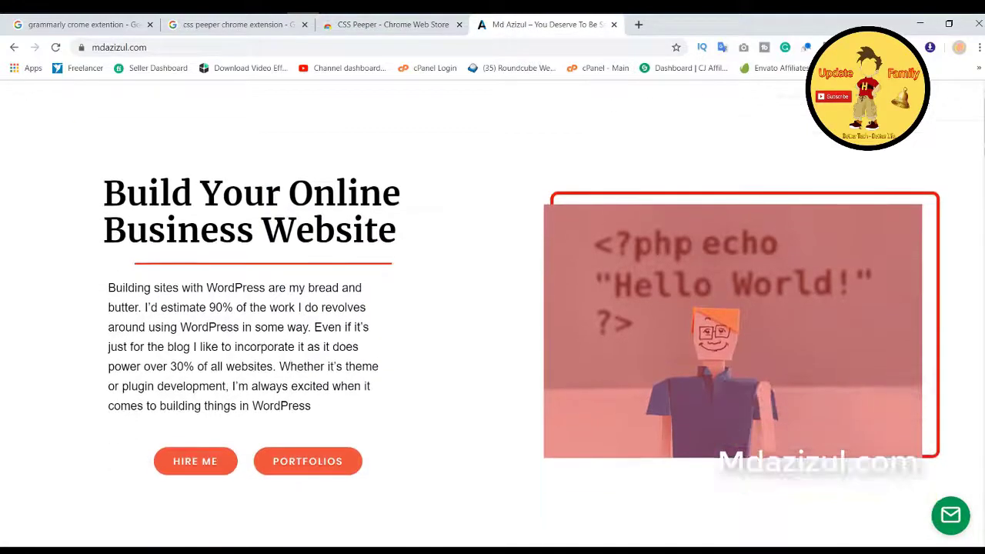
left_click(806, 47)
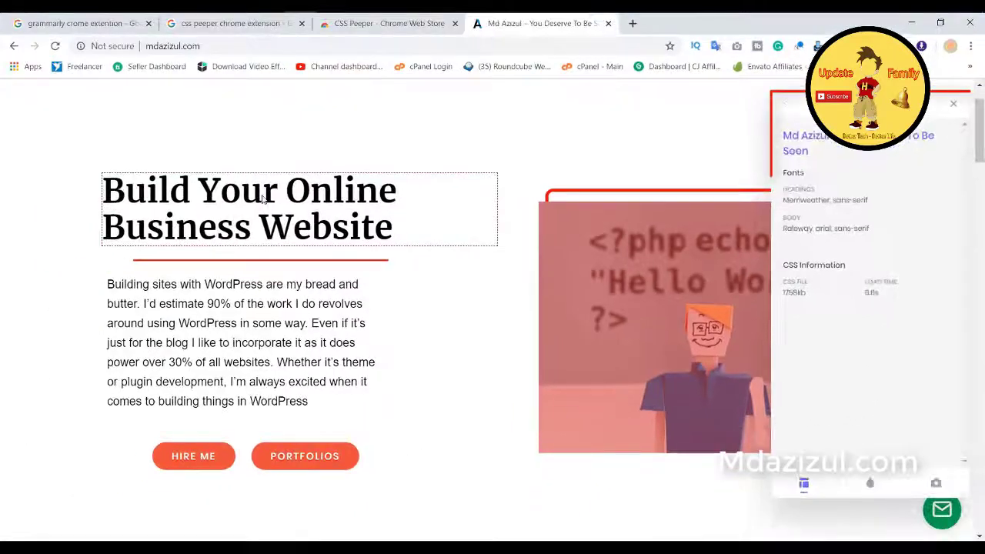
left_click(264, 199)
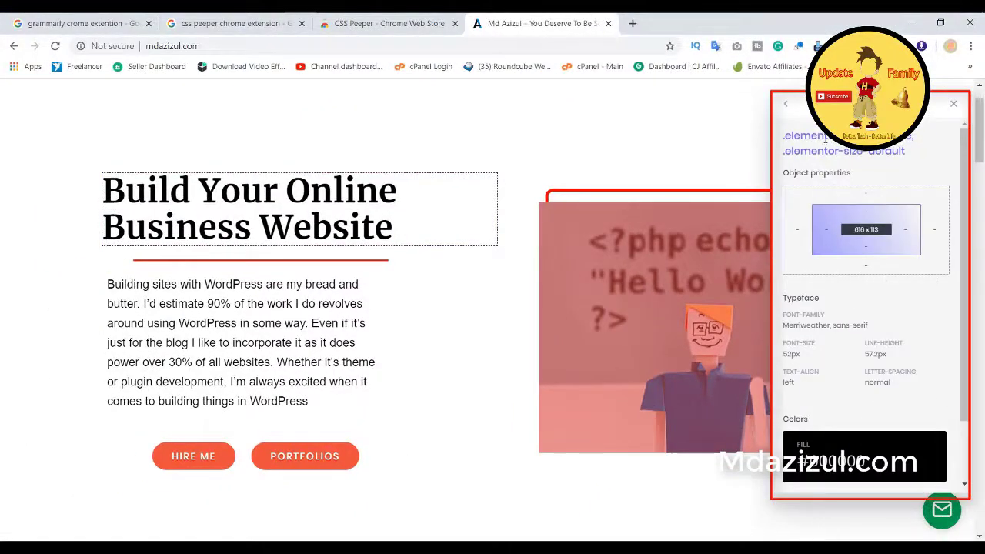
scroll(811, 339, "down", 1)
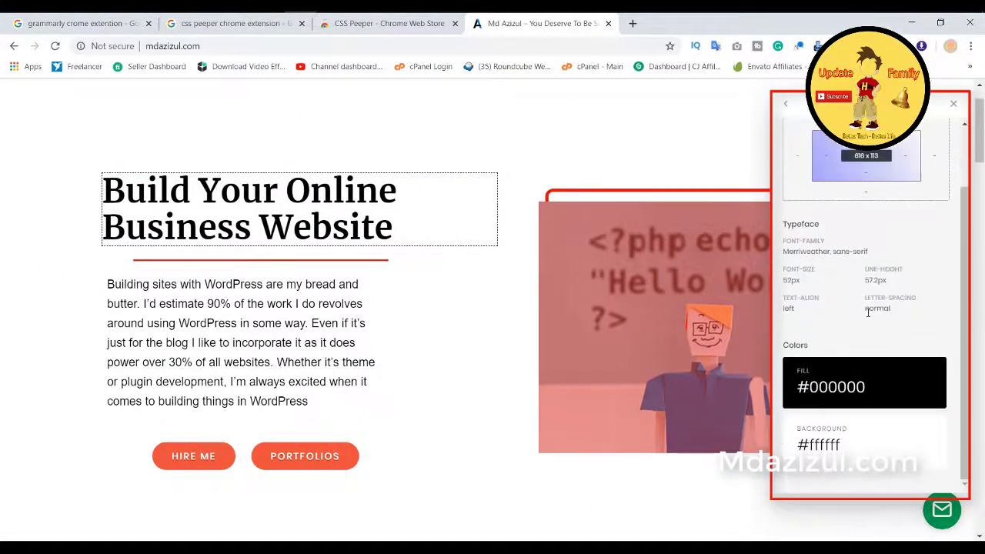
scroll(462, 358, "down", 2)
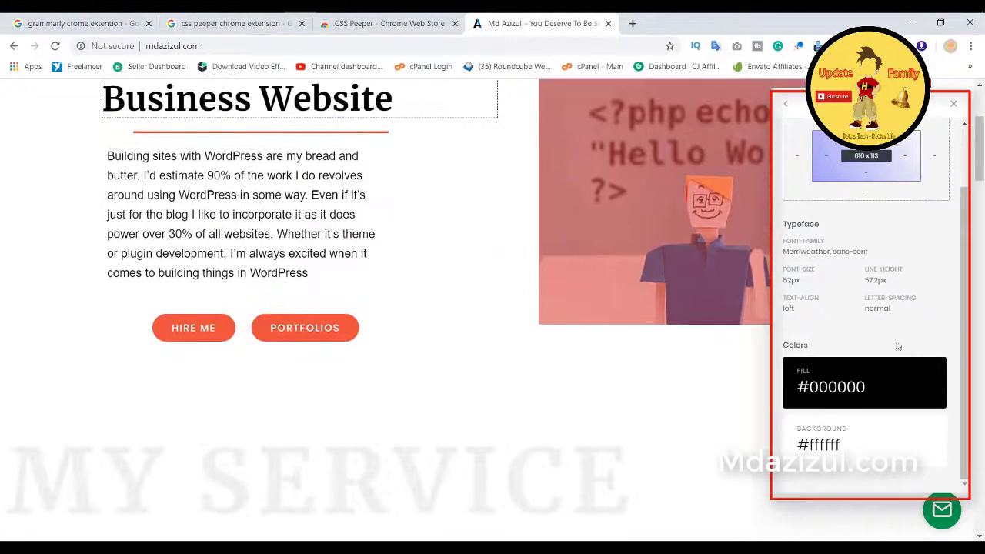
left_click(338, 333)
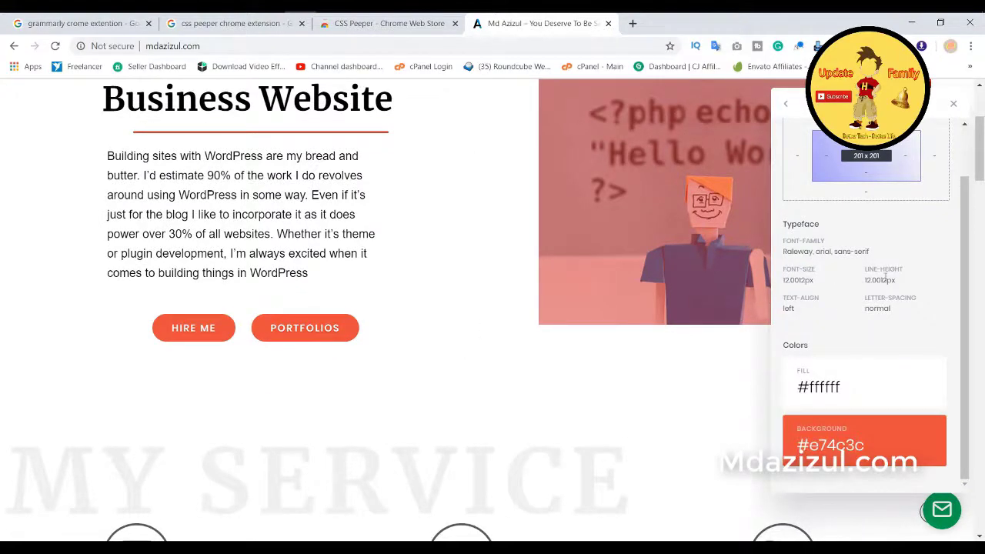
Step: Inspect the Performance Optimization card, the Web Development paragraph and the MY SERVICE heading styles
scroll(627, 351, "down", 2)
scroll(626, 351, "down", 2)
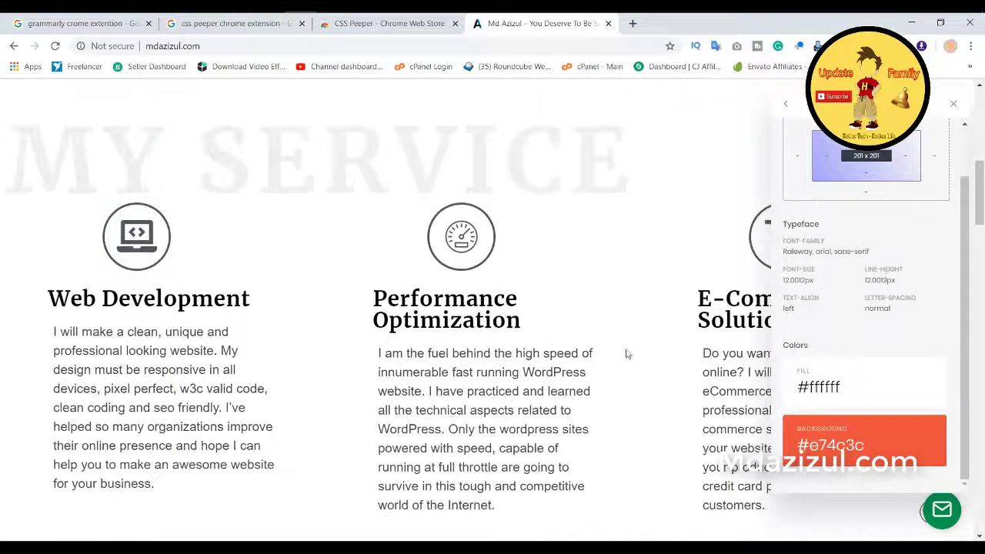
left_click(392, 299)
left_click(398, 220)
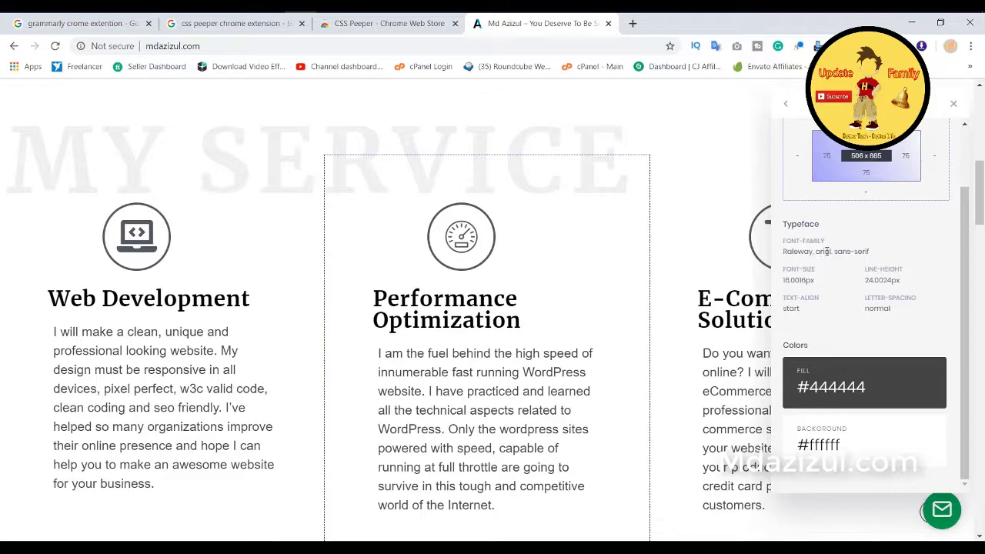
scroll(370, 331, "down", 2)
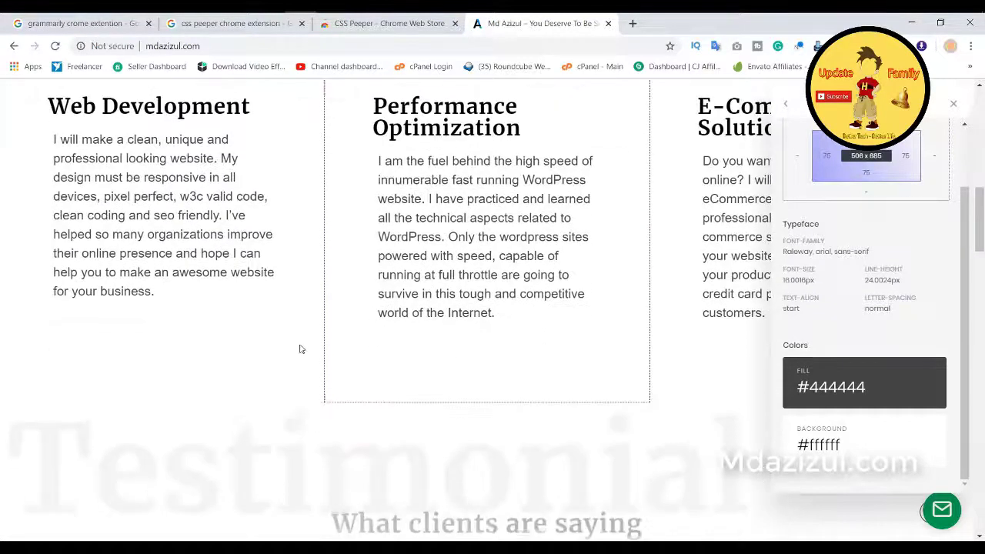
left_click(211, 268)
scroll(242, 228, "up", 2)
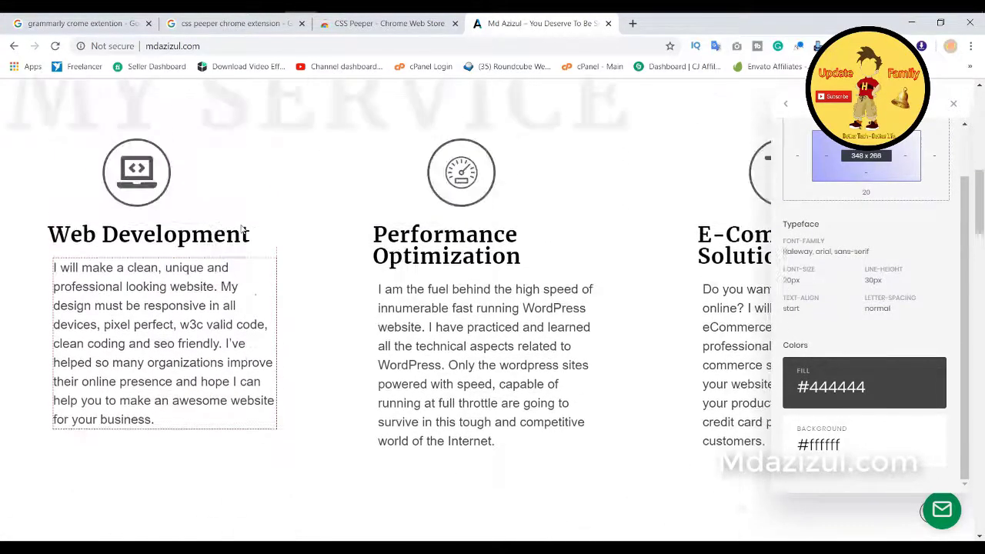
scroll(227, 194, "up", 2)
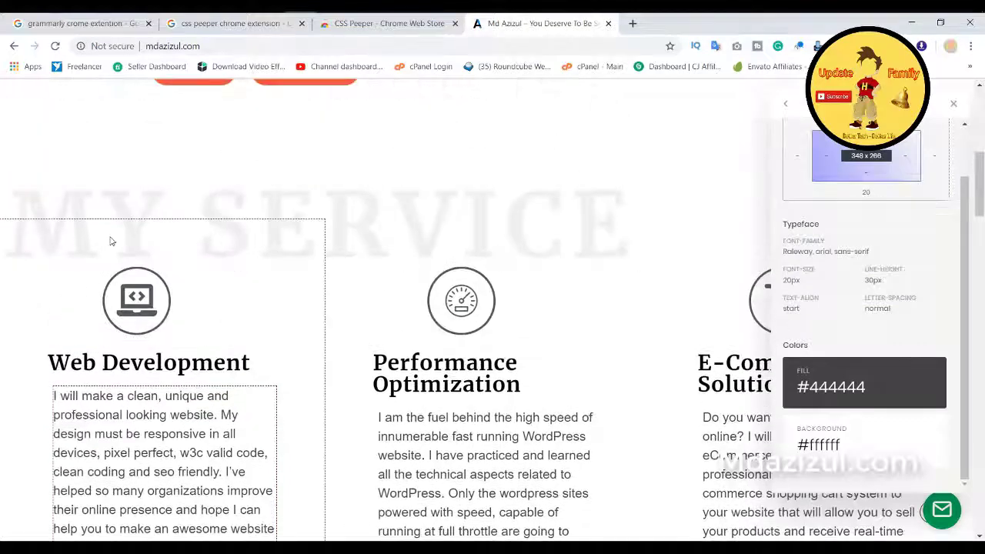
left_click(130, 205)
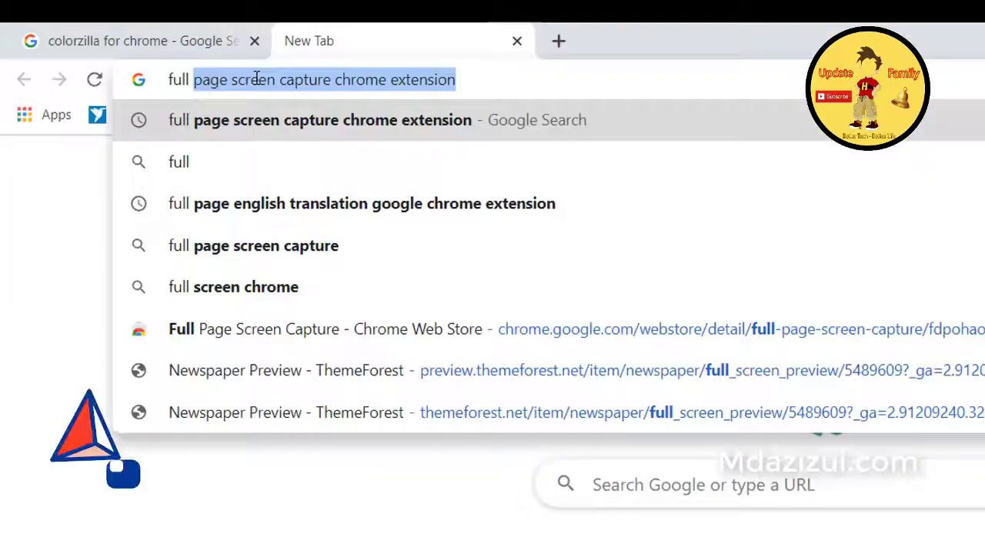
Step: Search 'full page screen capture chrome extension', open the extension's store page in a new tab, then return
type("page screen capture")
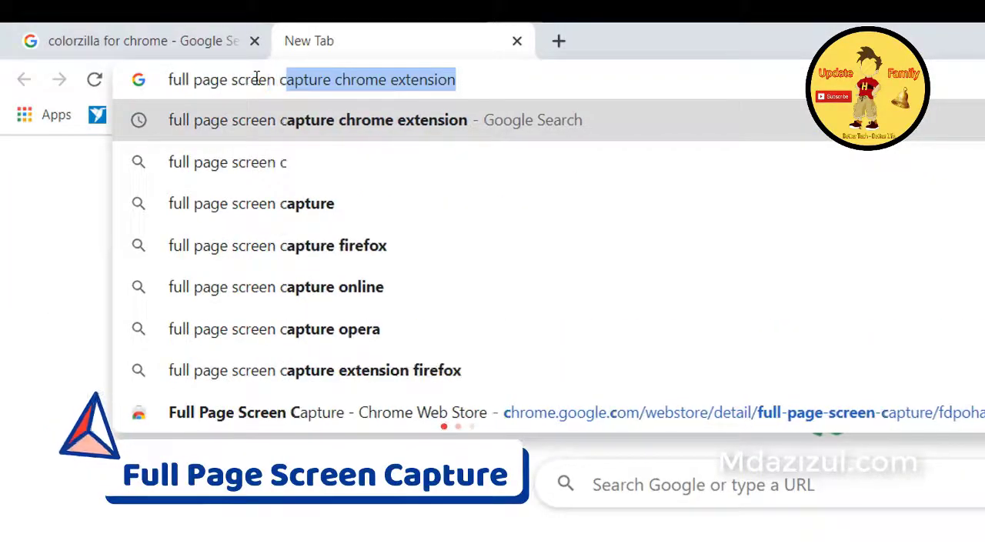
key("Return")
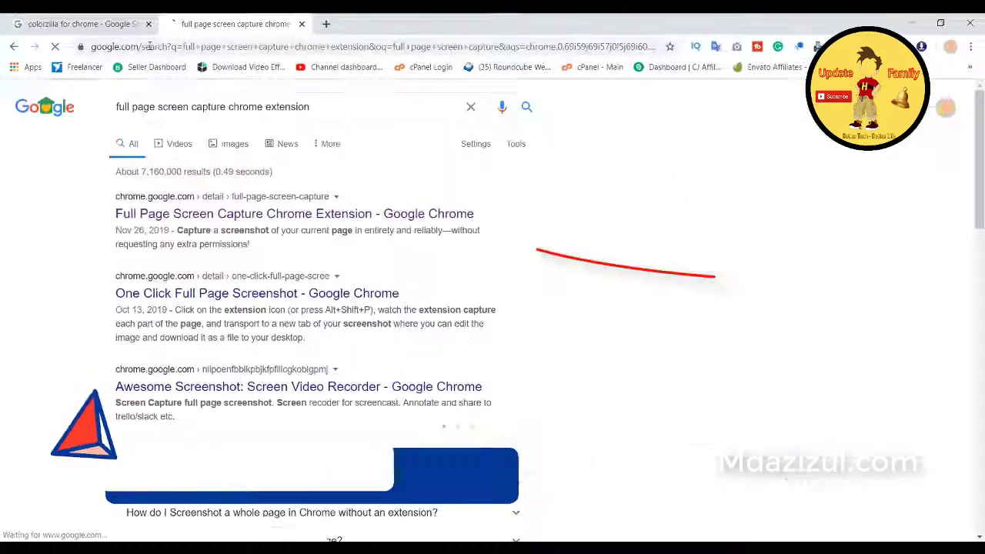
middle_click(308, 334)
left_click(358, 31)
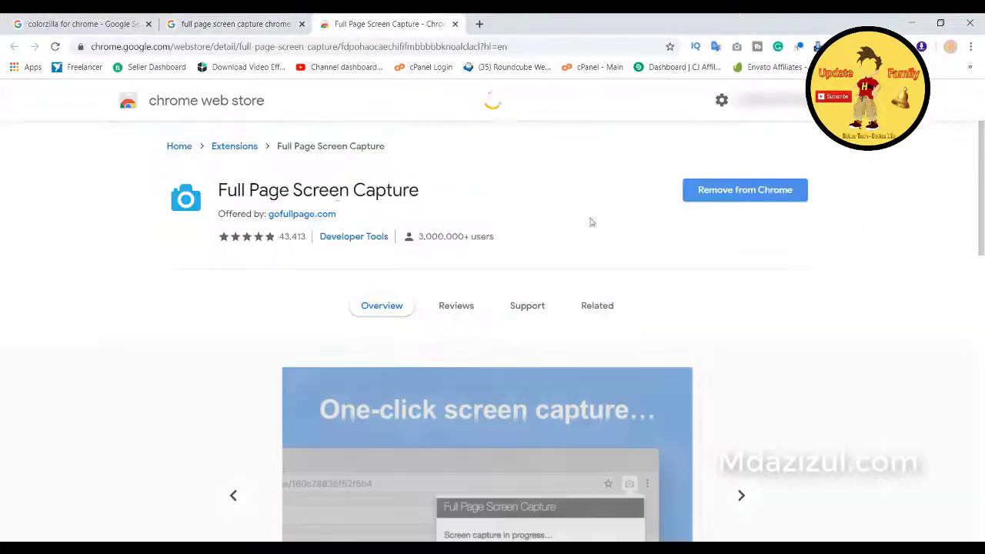
left_click_drag(418, 191, 220, 191)
left_click(397, 193)
left_click(235, 24)
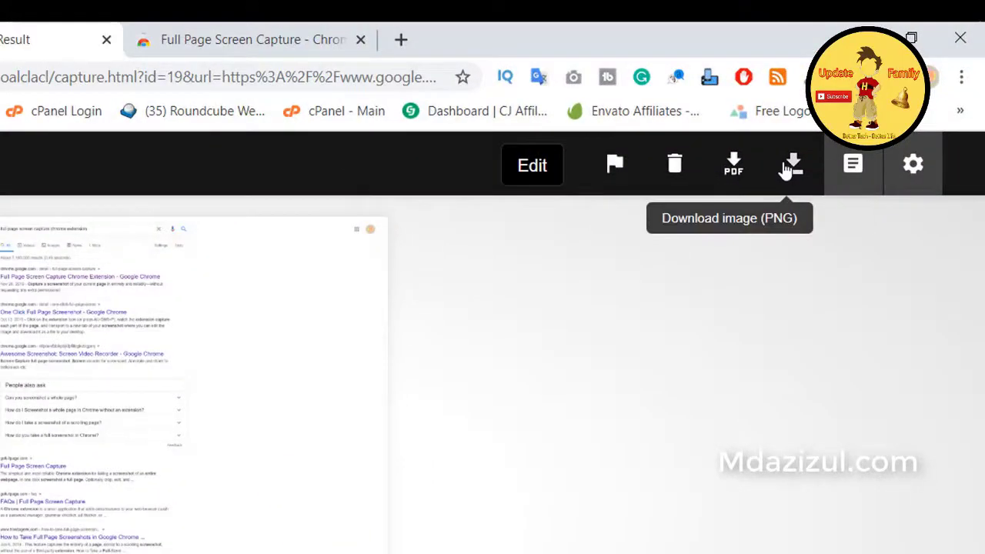
Step: Download the capture as a PNG, open the screenshot, and close the photo viewer
left_click(790, 168)
left_click(69, 526)
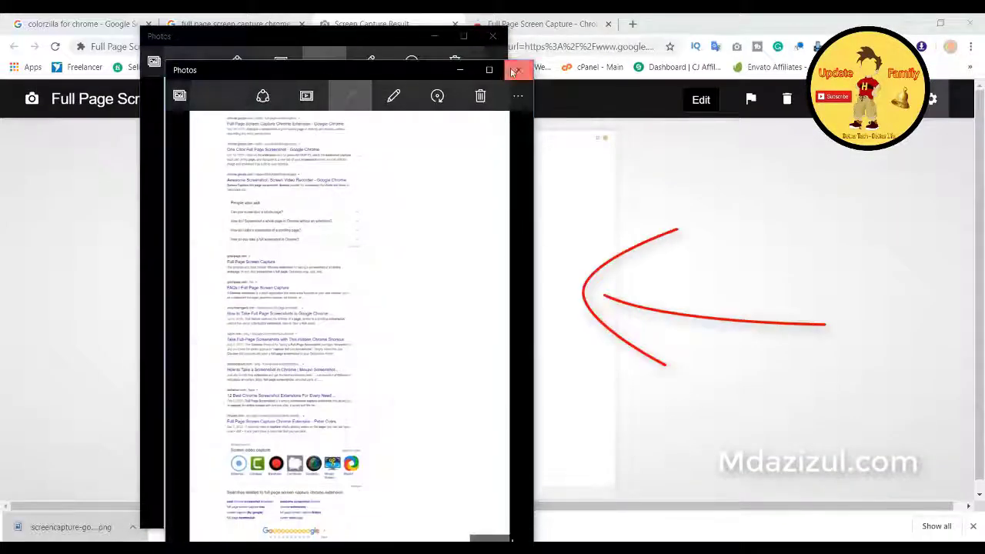
left_click(514, 72)
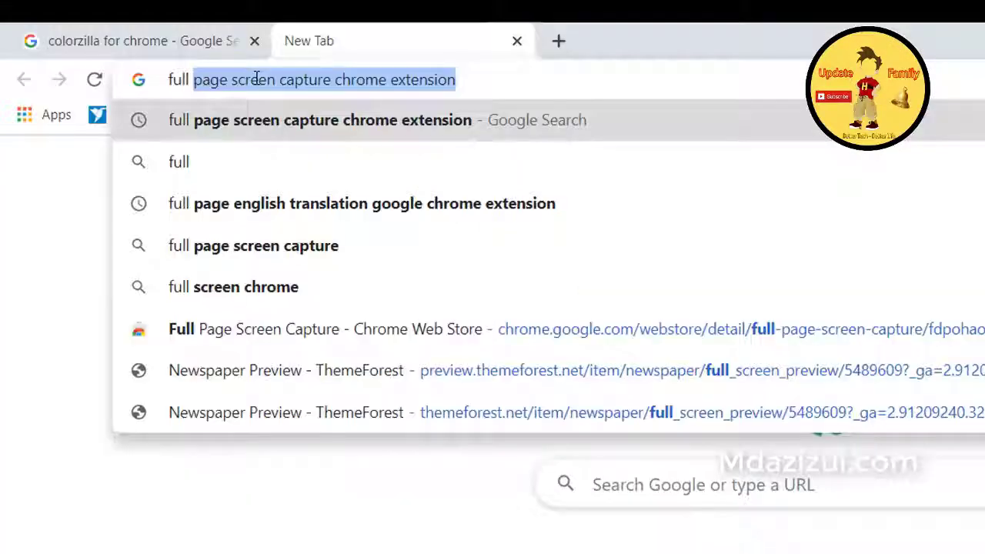
Step: Search 'page screen capture' again, view the first result's Full Page Screen Capture store page, and return
type("page ")
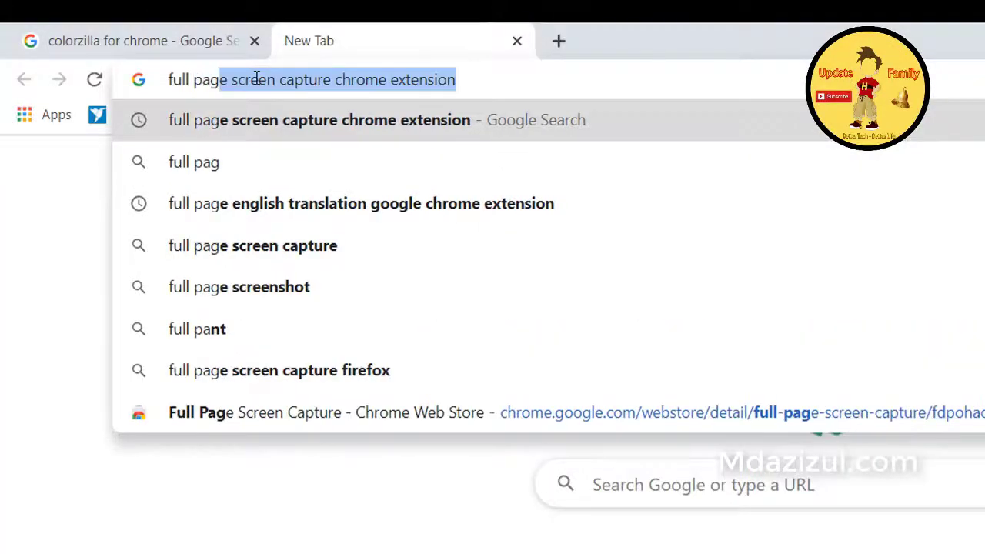
type("sc")
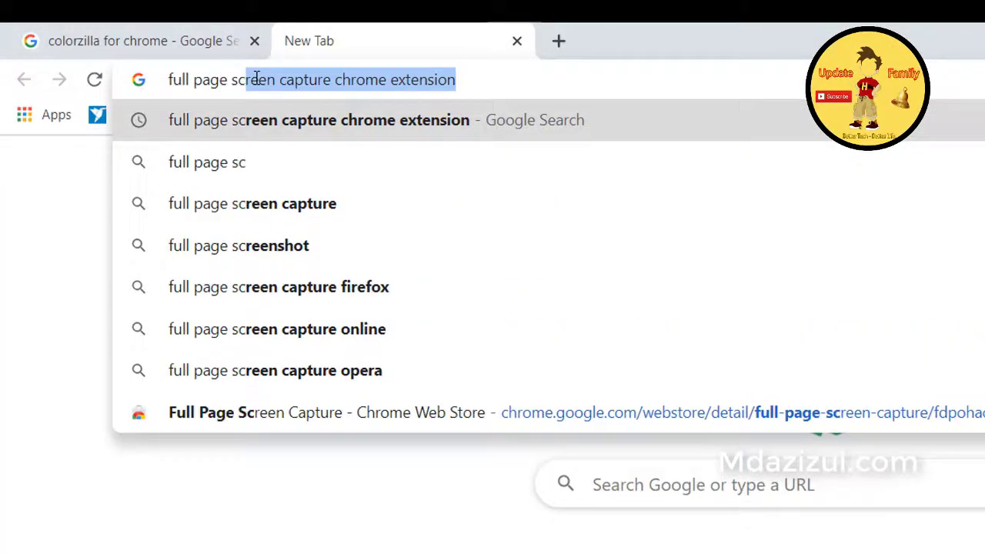
type("reen c")
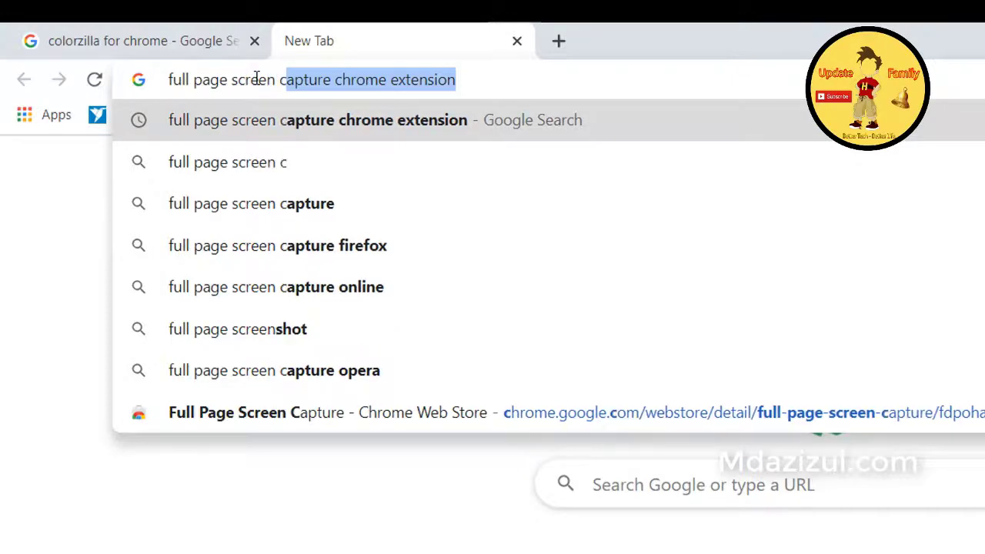
type("aptu")
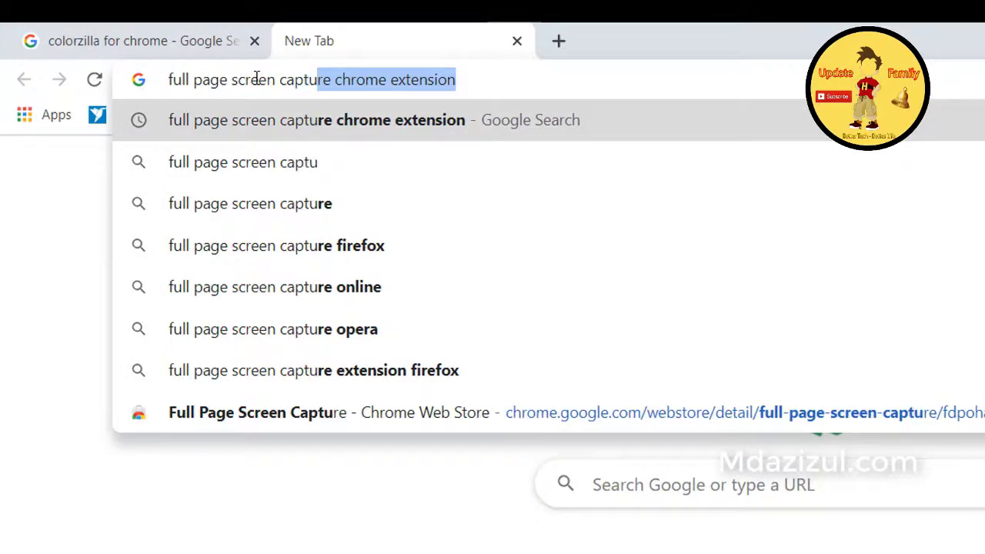
type("re")
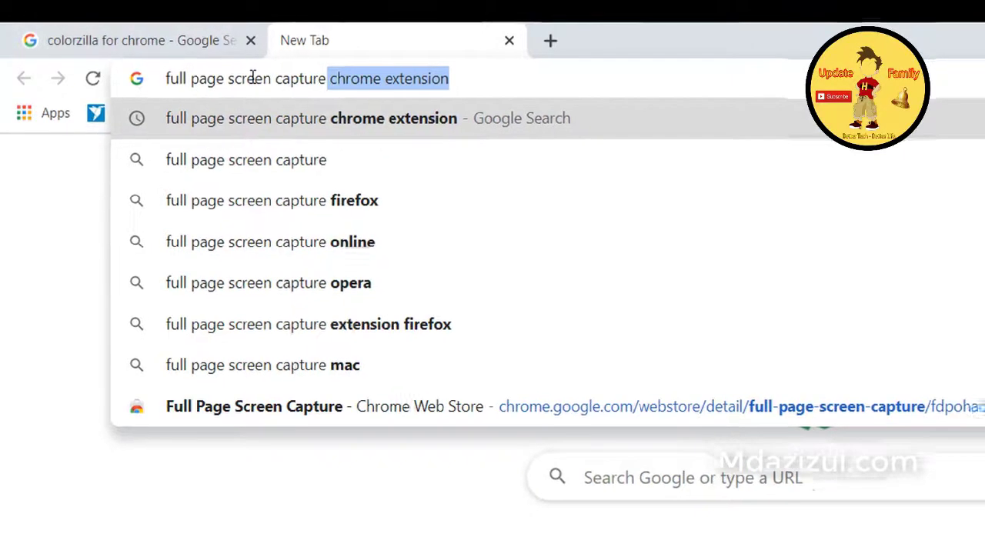
key("Return")
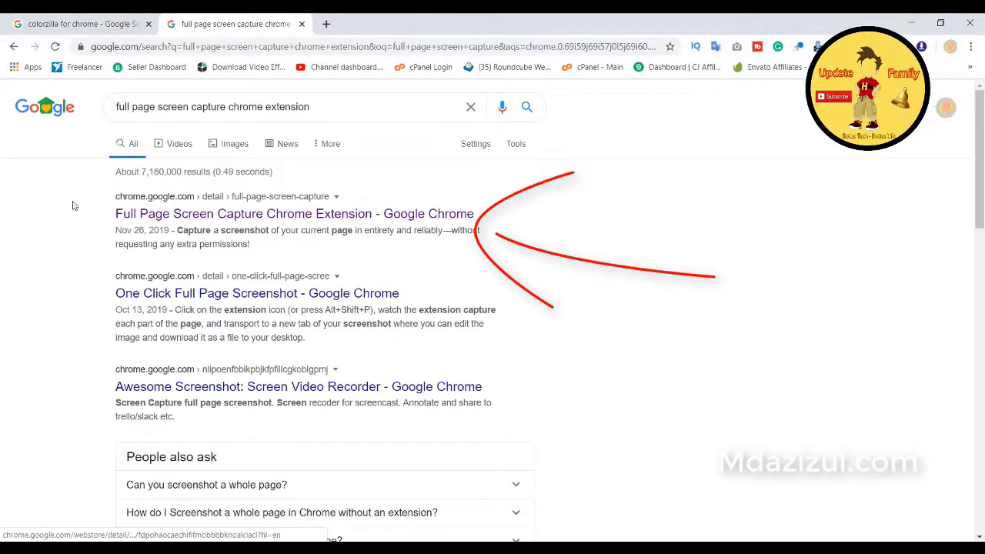
right_click(182, 216)
left_click(208, 220)
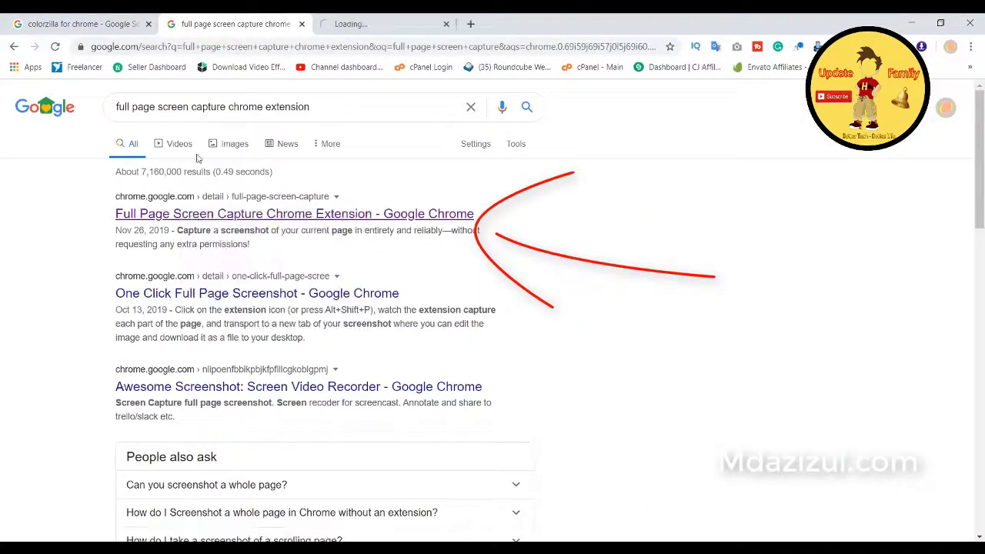
left_click(357, 26)
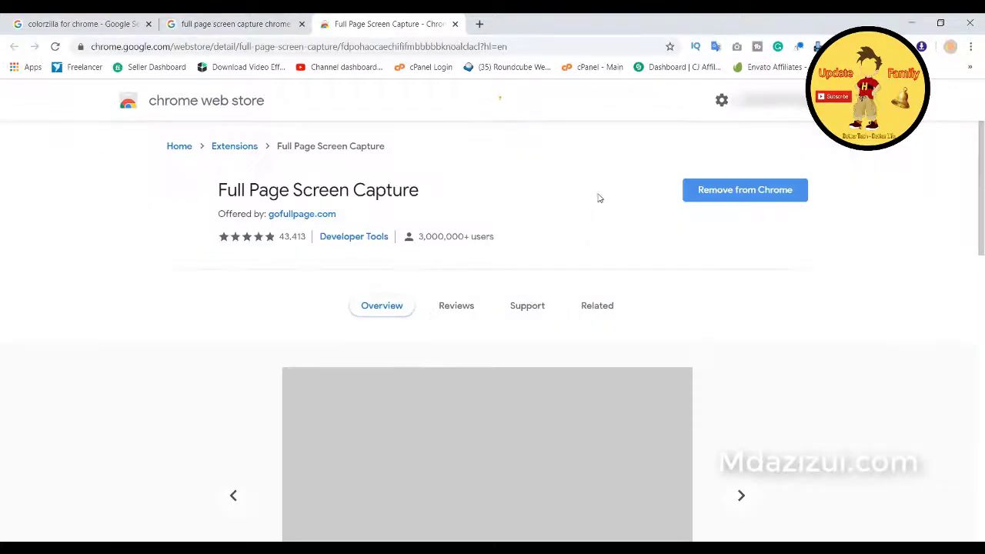
triple_click(252, 190)
left_click(390, 207)
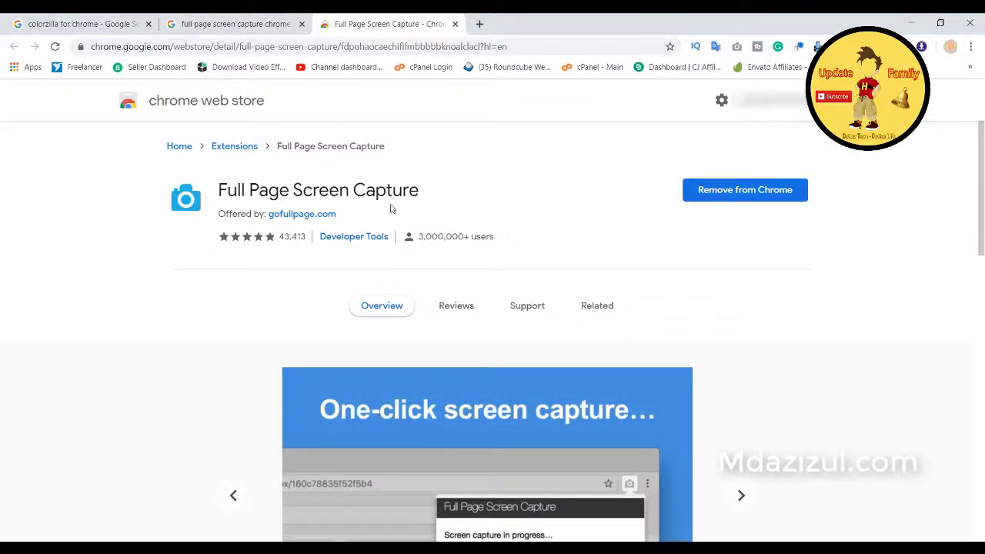
left_click(194, 29)
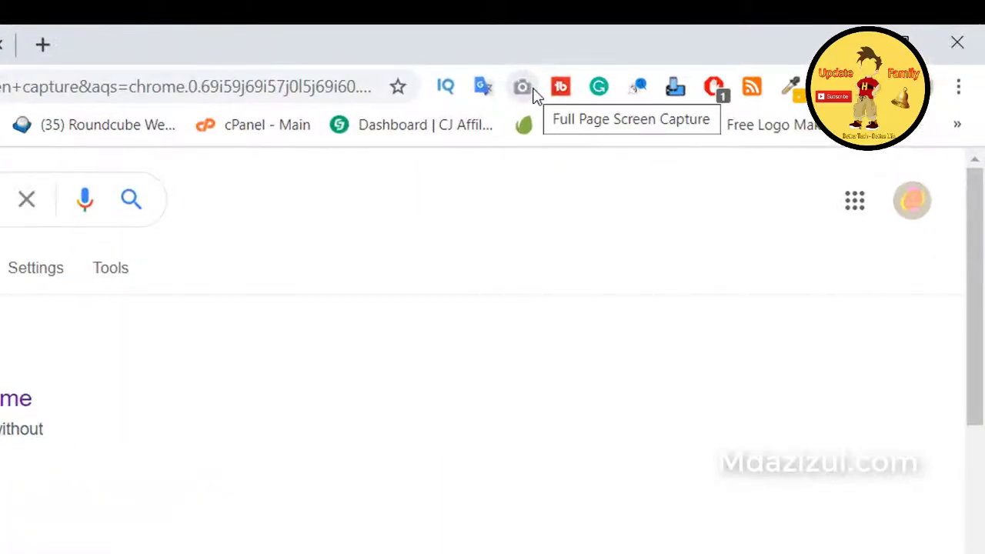
Step: Capture the whole search results page and view the screenshot at full size and fitted
left_click(536, 94)
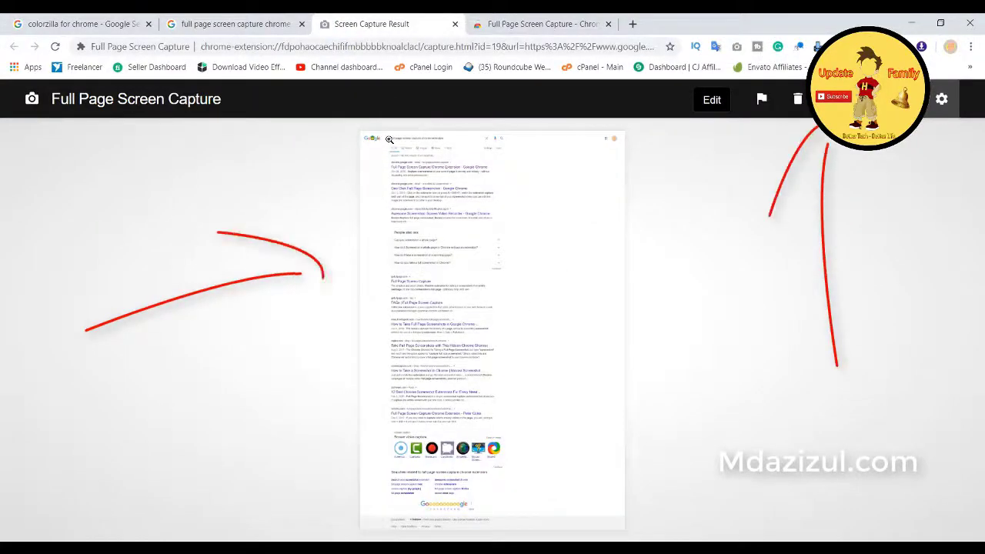
left_click(392, 142)
scroll(312, 159, "down", 10)
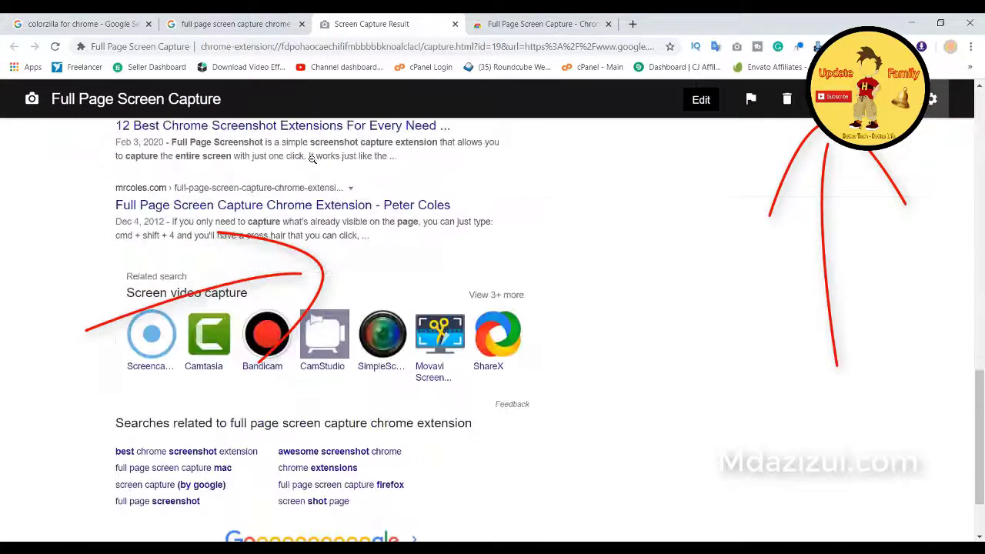
left_click(314, 163)
left_click(796, 209)
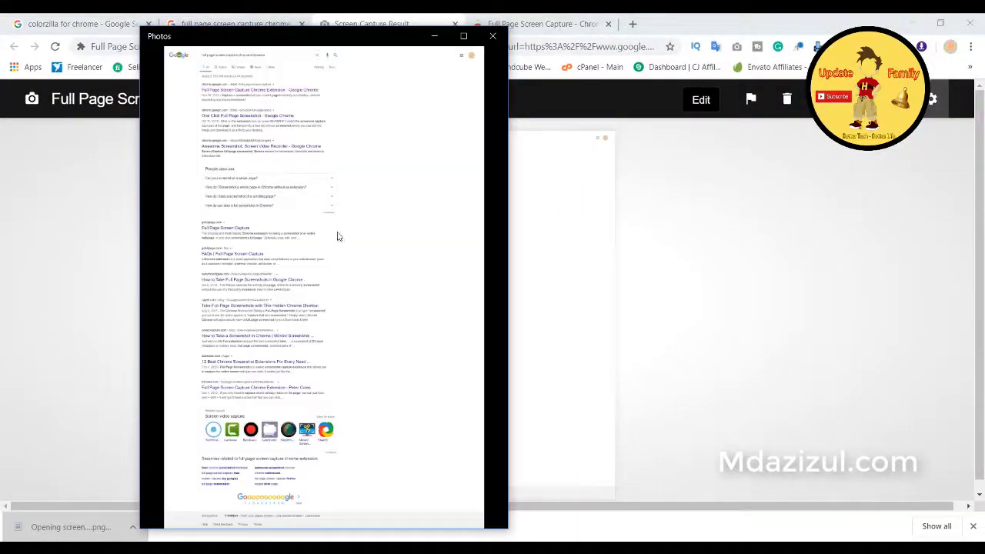
Step: Show the saved screenshot's file information, then close both photo viewer windows
key("alt+Return")
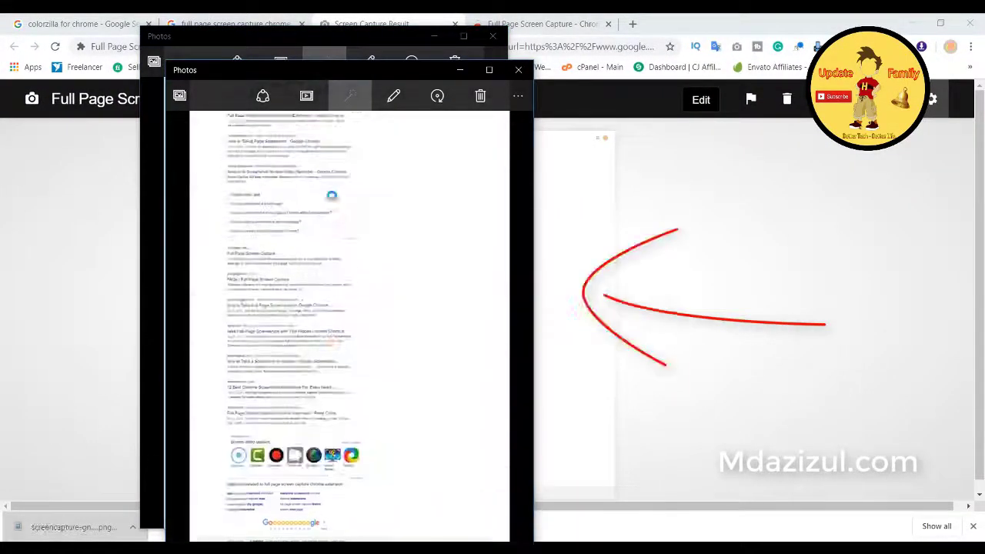
left_click(515, 71)
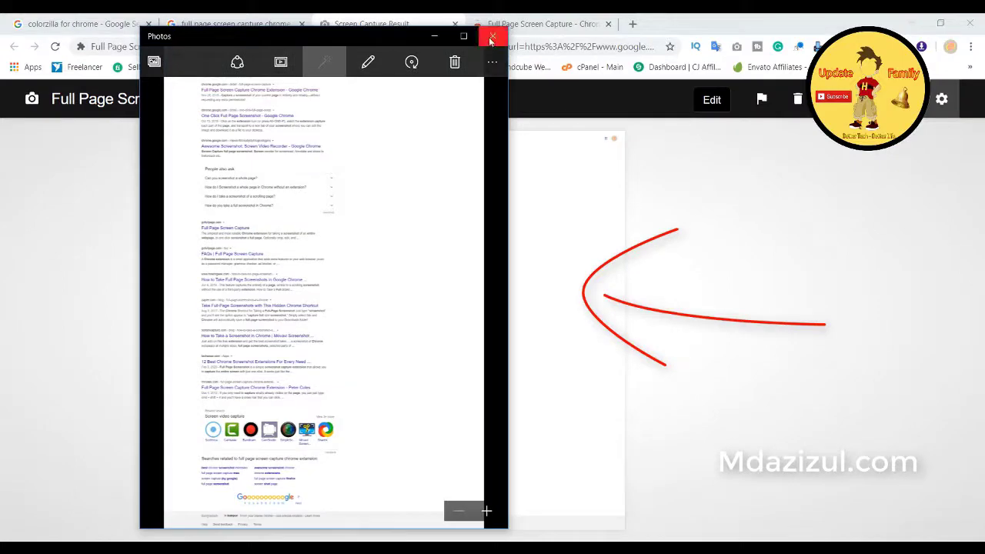
left_click(491, 36)
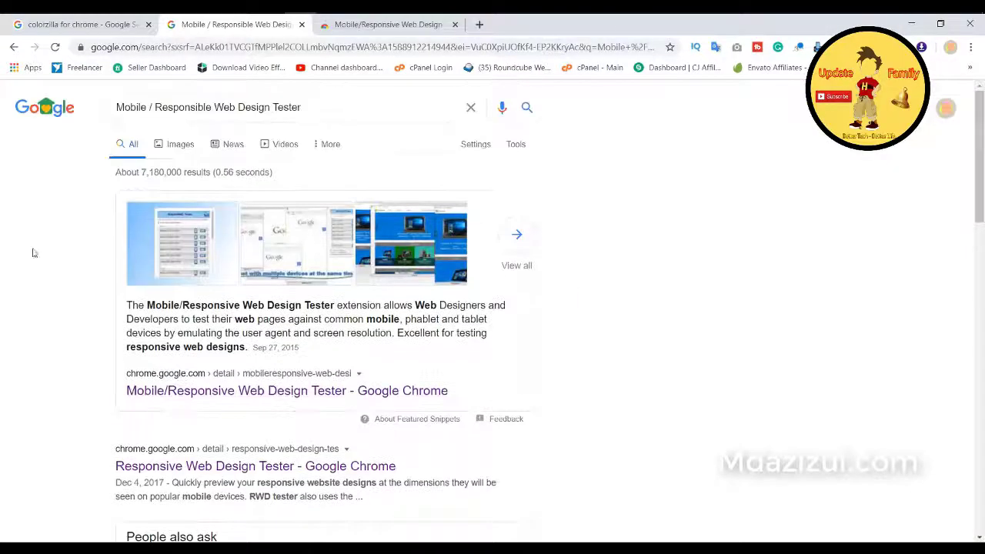
Step: Review the Mobile/RWD Tester store page's title and 100,000+ users, close it, and open the device list
scroll(293, 193, "down", 1)
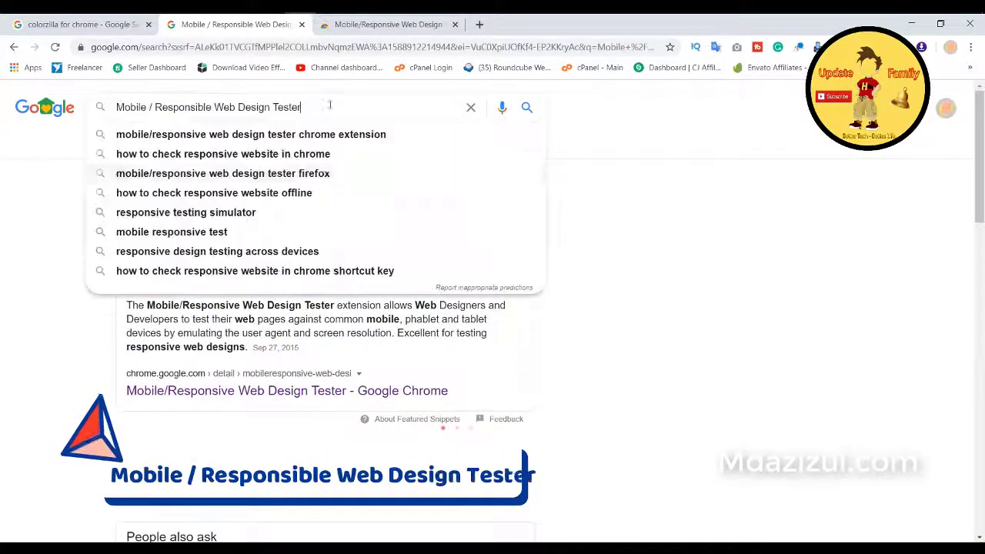
left_click(388, 24)
left_click_drag(218, 190, 472, 190)
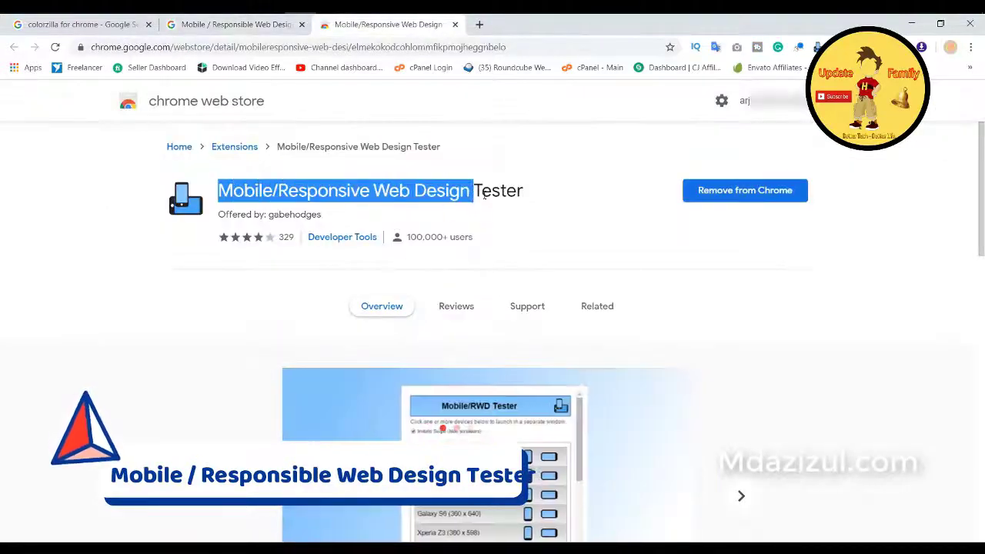
triple_click(439, 237)
scroll(336, 244, "down", 8)
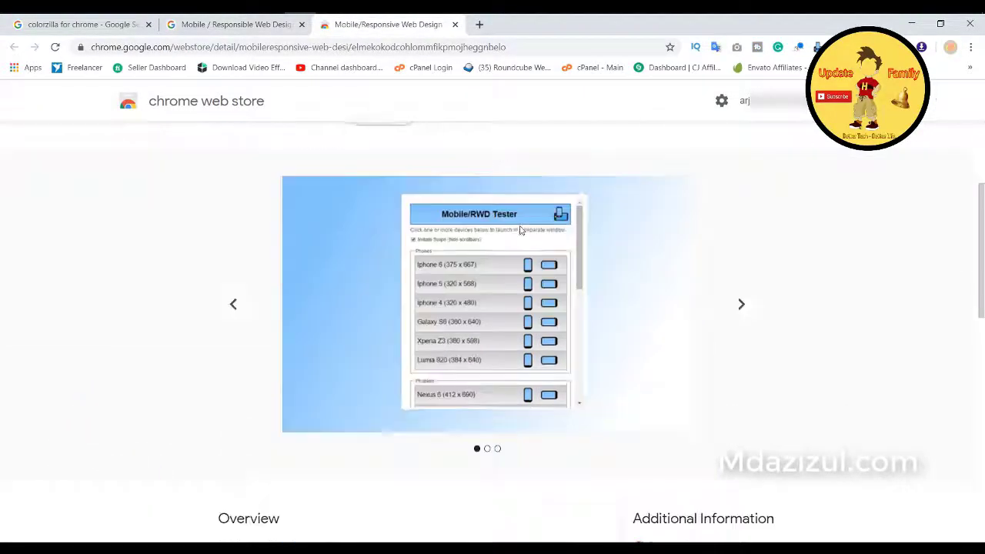
scroll(518, 226, "up", 8)
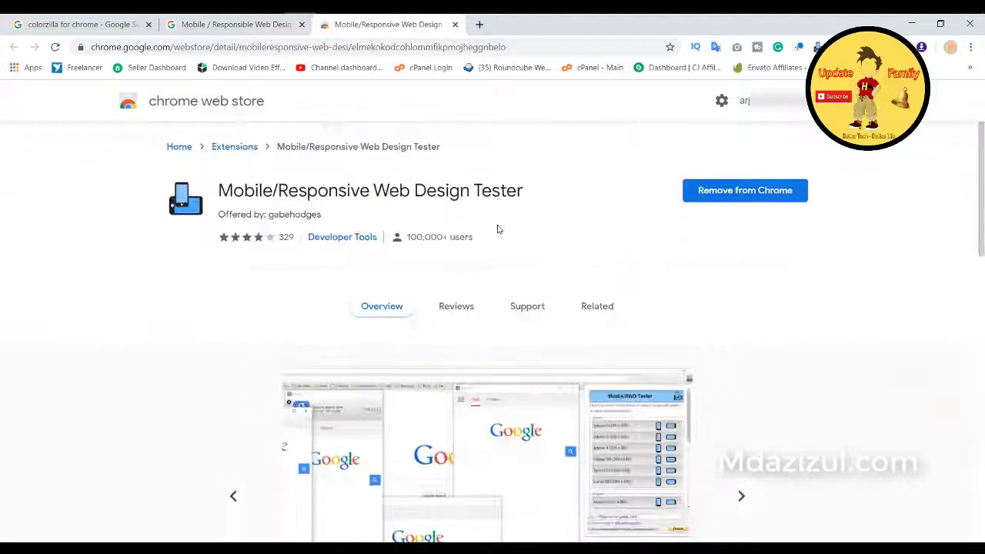
left_click(455, 24)
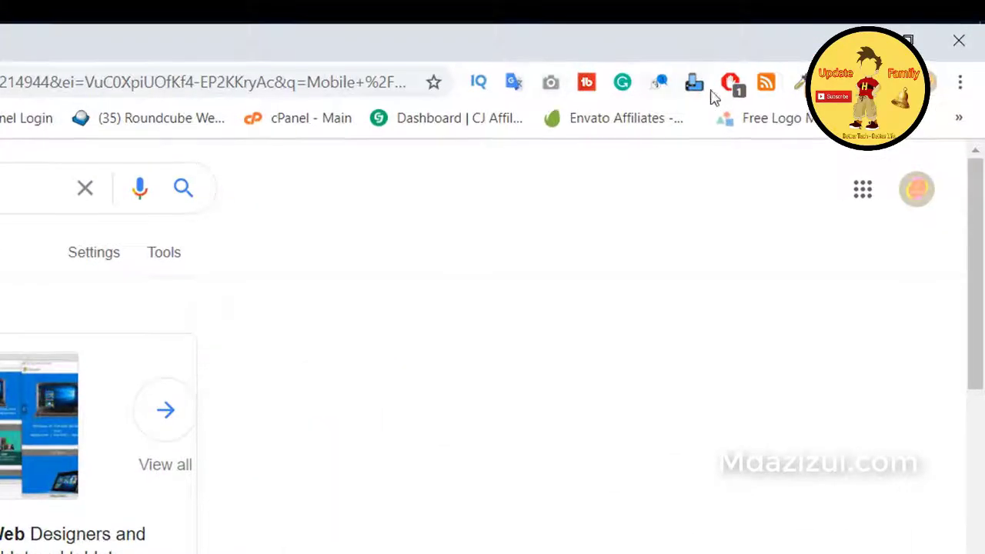
left_click(696, 83)
scroll(461, 408, "down", 3)
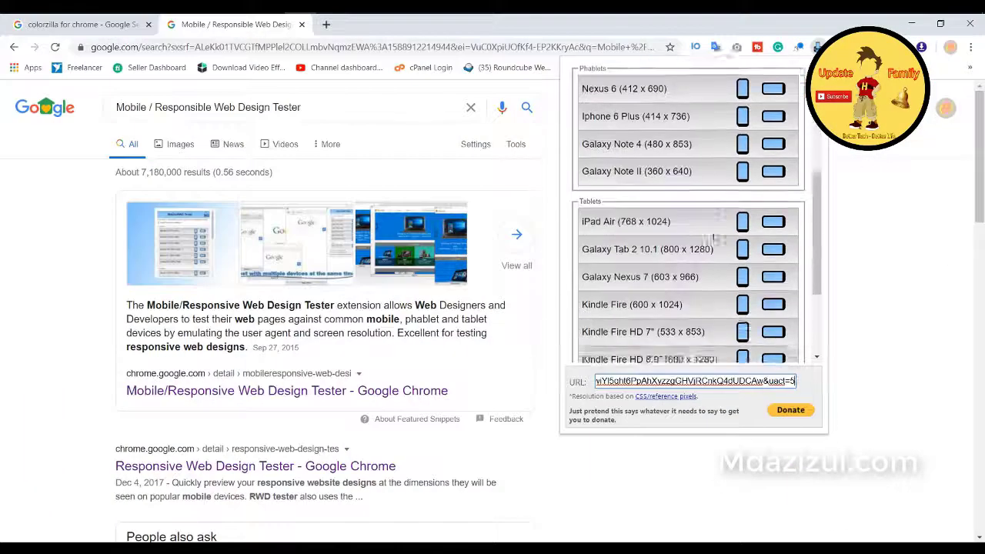
scroll(461, 408, "up", 3)
left_click(636, 381)
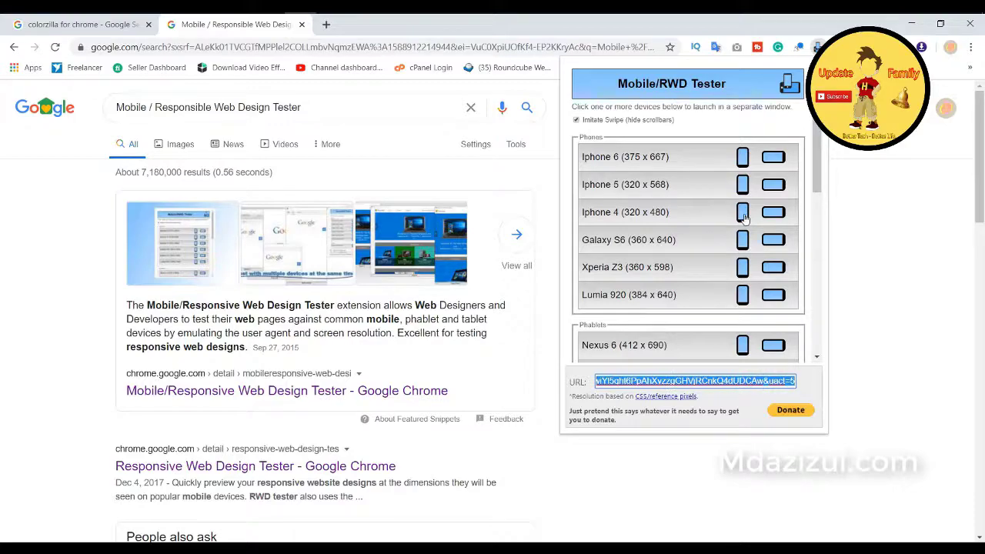